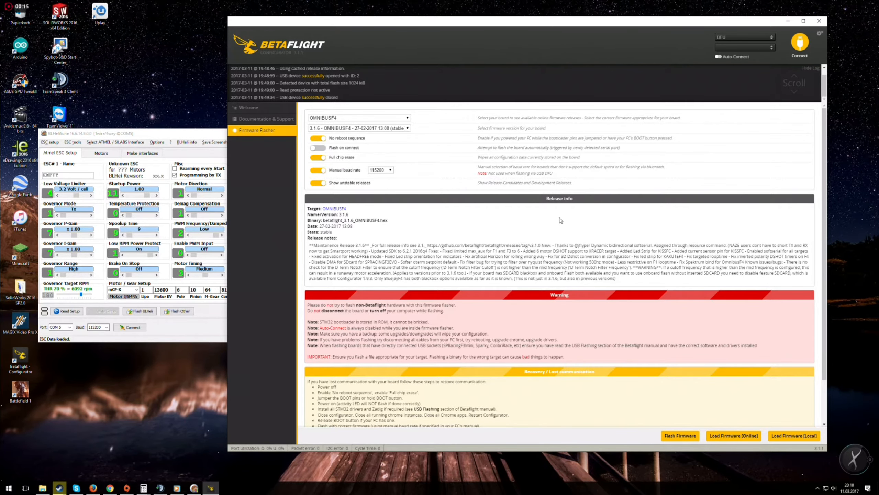
# Load the OMNIBUSF4 3.1.6 firmware online, flash it to the board, and connect to the flight controller
pyautogui.scroll(-2, 586, 277)
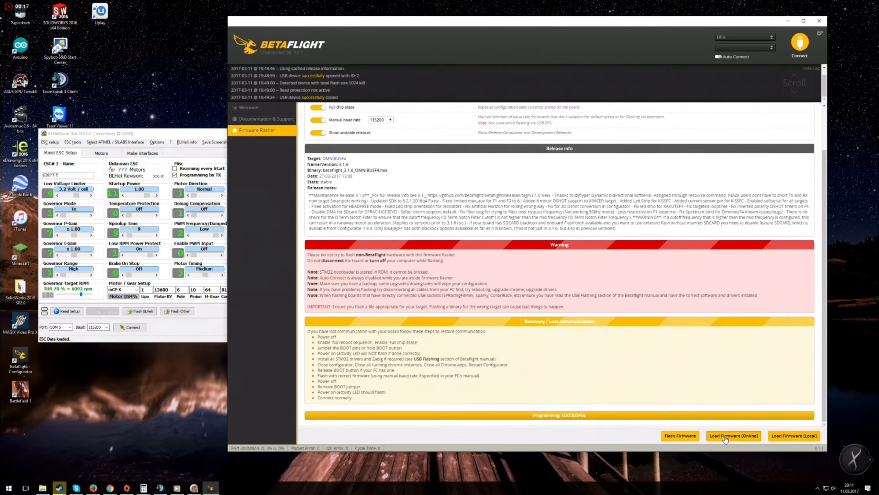
pyautogui.click(734, 436)
pyautogui.click(680, 437)
pyautogui.click(800, 44)
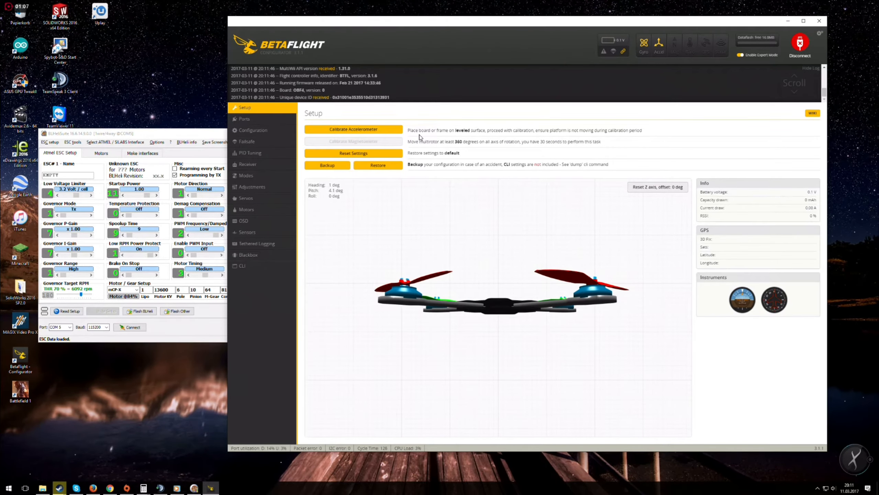
# In the port settings, assign TBS SmartAudio as the peripheral on UART3
pyautogui.click(257, 119)
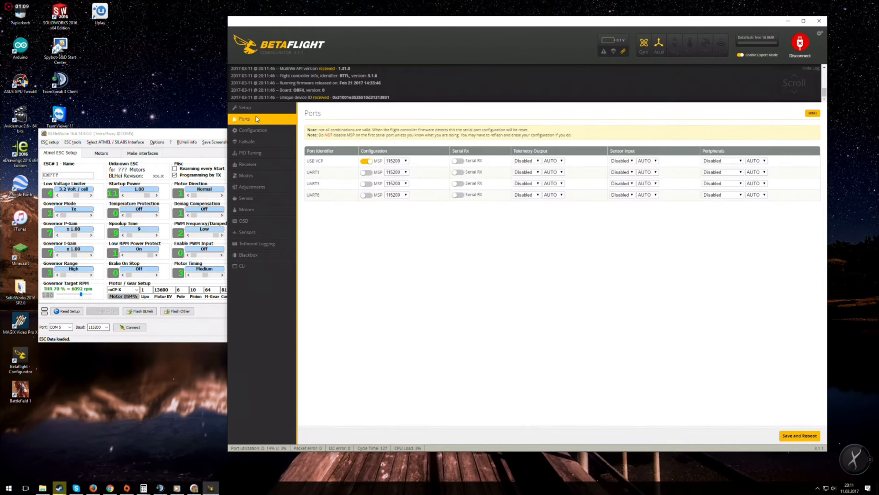
pyautogui.click(367, 184)
pyautogui.click(730, 183)
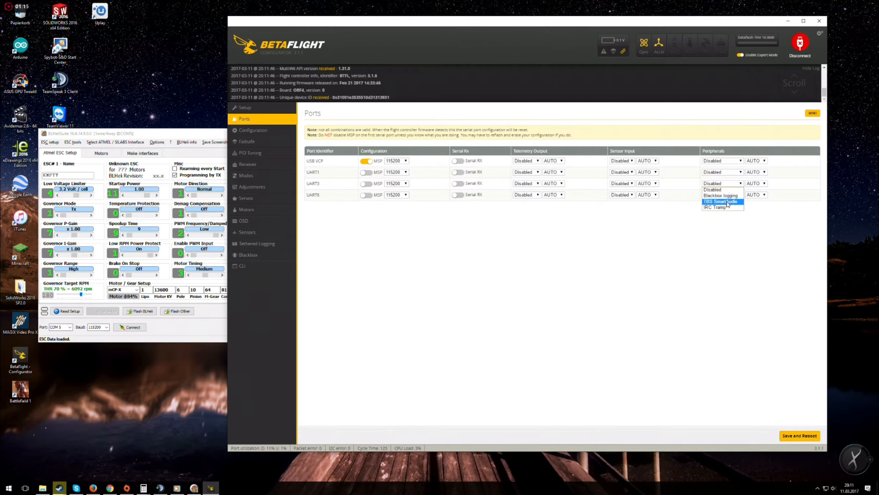
pyautogui.click(727, 202)
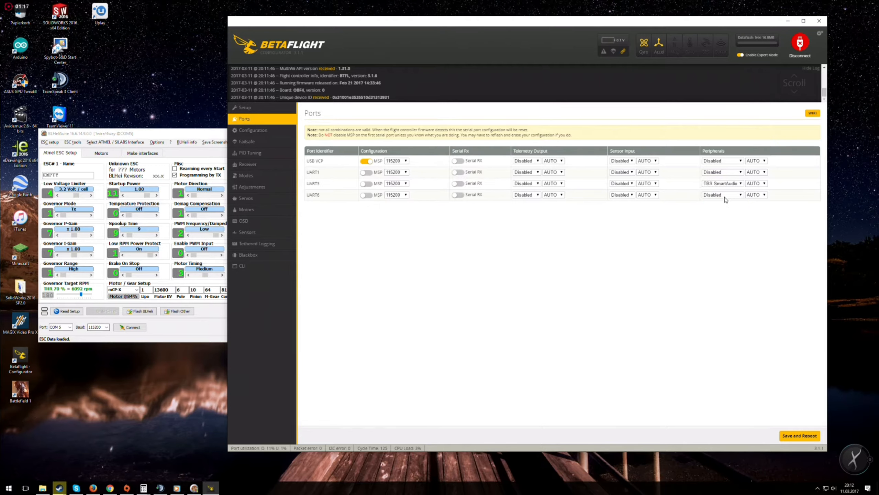
# Enable Serial RX on UART1 with telemetry output left disabled, then save the ports with a reboot and reconnect
pyautogui.click(366, 172)
pyautogui.click(457, 172)
pyautogui.click(368, 172)
pyautogui.click(717, 176)
pyautogui.click(706, 176)
pyautogui.click(532, 175)
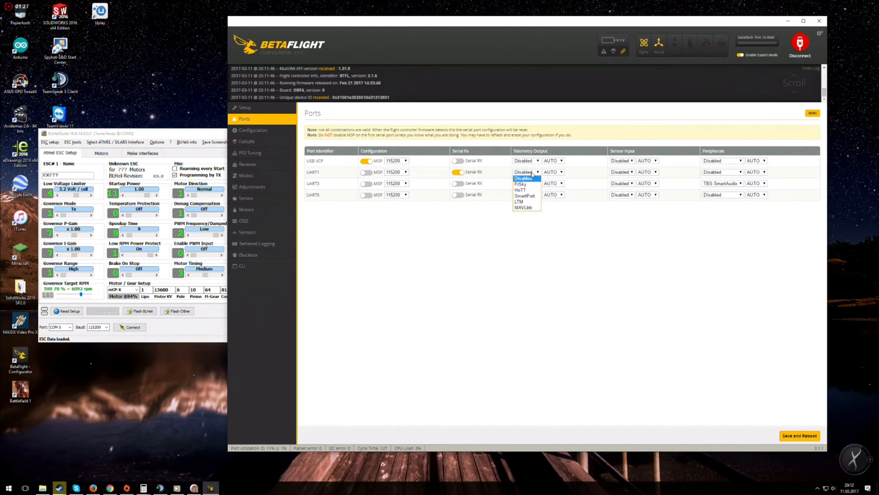
pyautogui.click(532, 173)
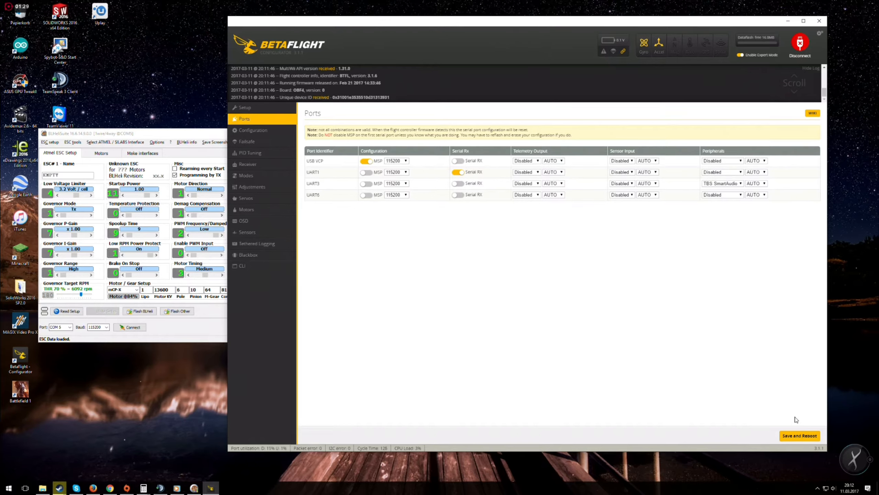
pyautogui.click(795, 436)
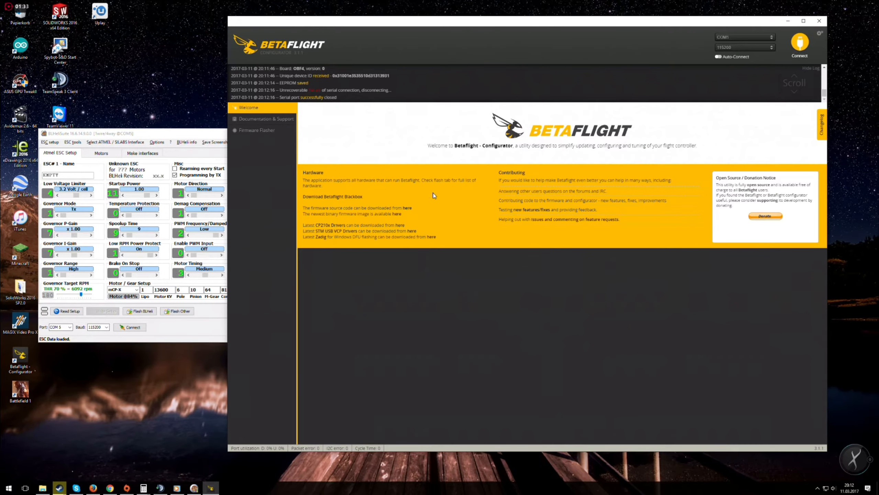
pyautogui.click(800, 42)
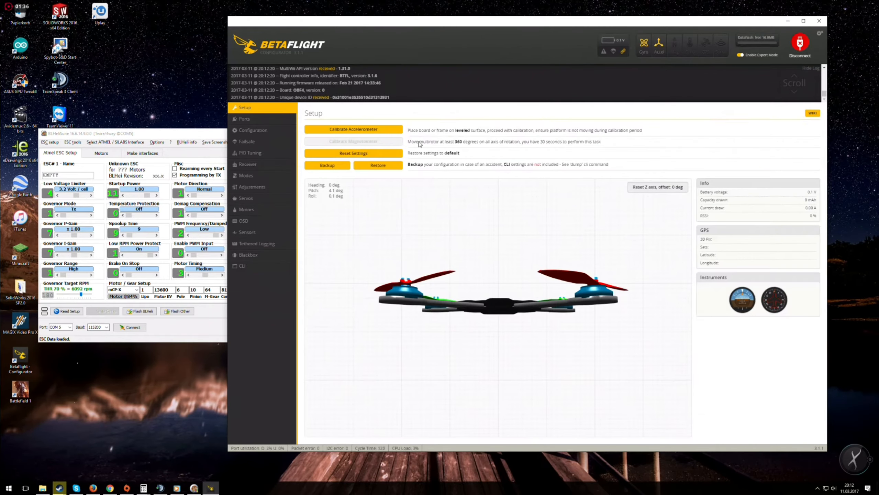
# In the configuration, keep the serial-based receiver mode and set the serial receiver provider to SBUS
pyautogui.click(250, 131)
pyautogui.click(247, 121)
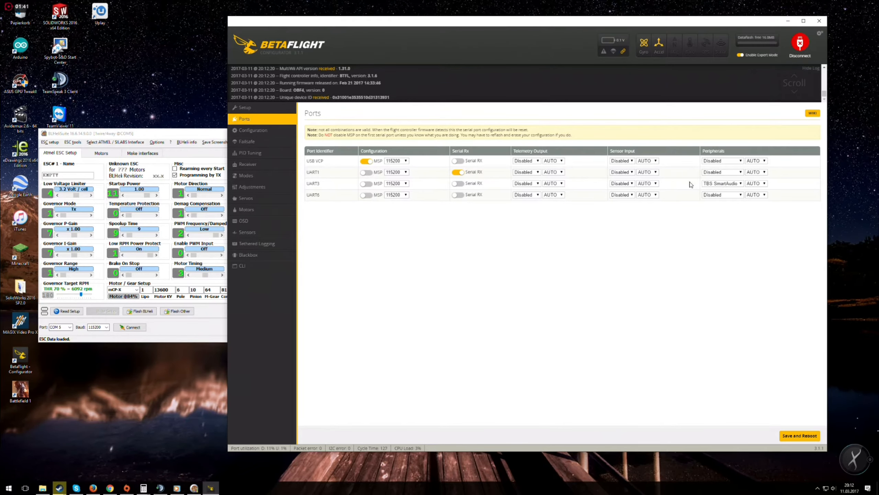
pyautogui.click(252, 130)
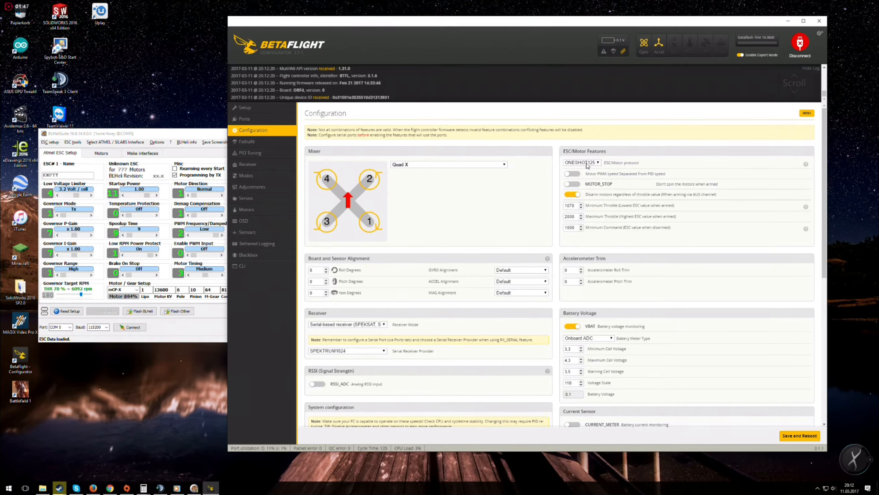
pyautogui.click(361, 326)
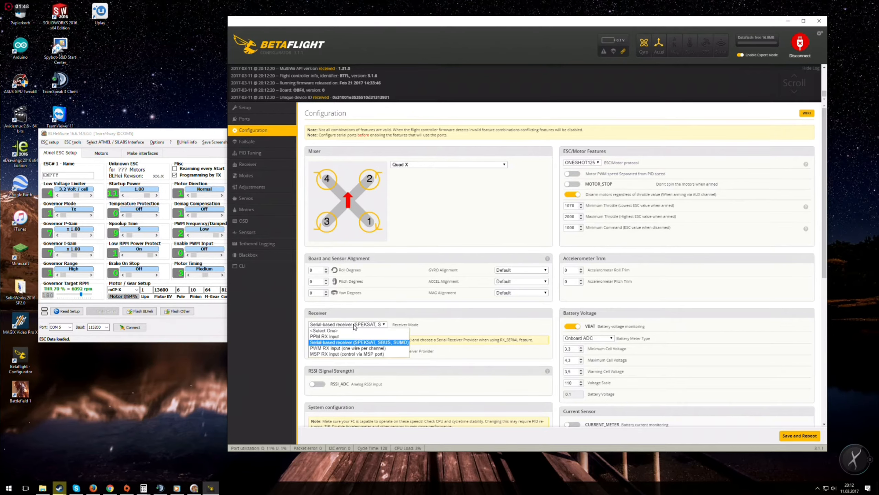
pyautogui.click(340, 342)
pyautogui.click(348, 351)
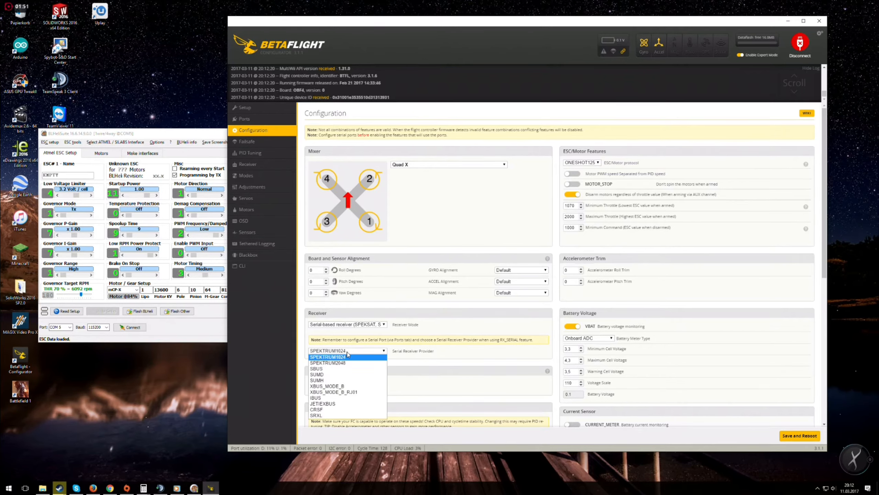
pyautogui.click(333, 370)
# Set the PID loop frequency to 8 kHz and enable AIRMODE, then save the configuration and reconnect to the board
pyautogui.scroll(-5, 373, 308)
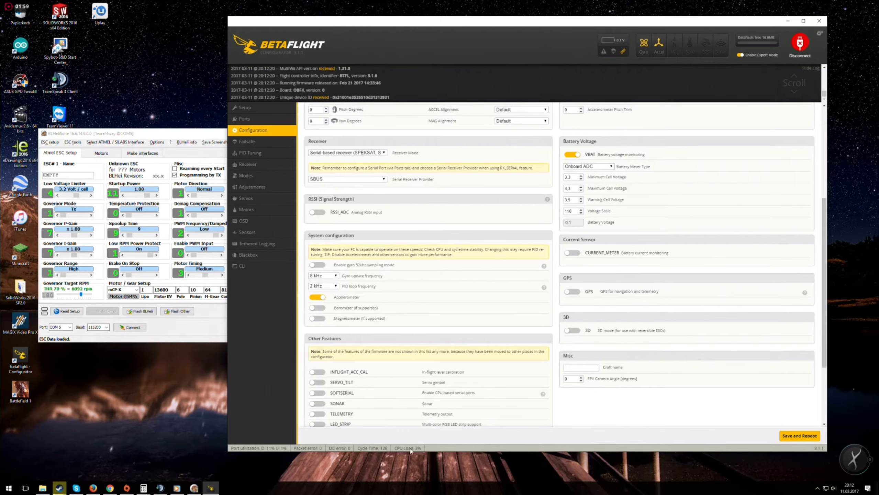
pyautogui.click(322, 286)
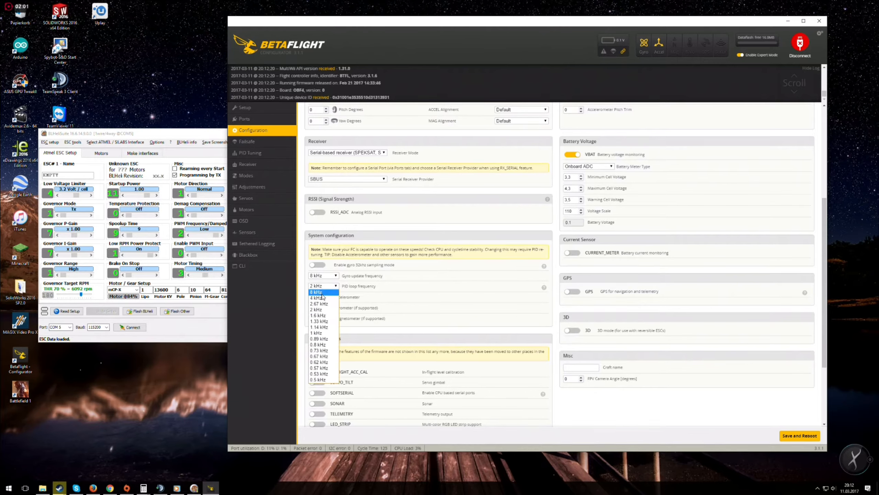
pyautogui.click(325, 294)
pyautogui.scroll(-3, 396, 310)
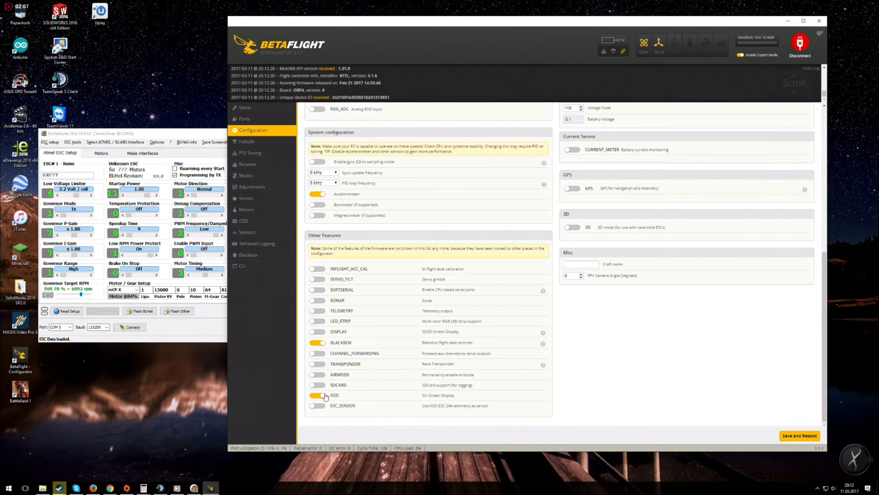
pyautogui.click(318, 378)
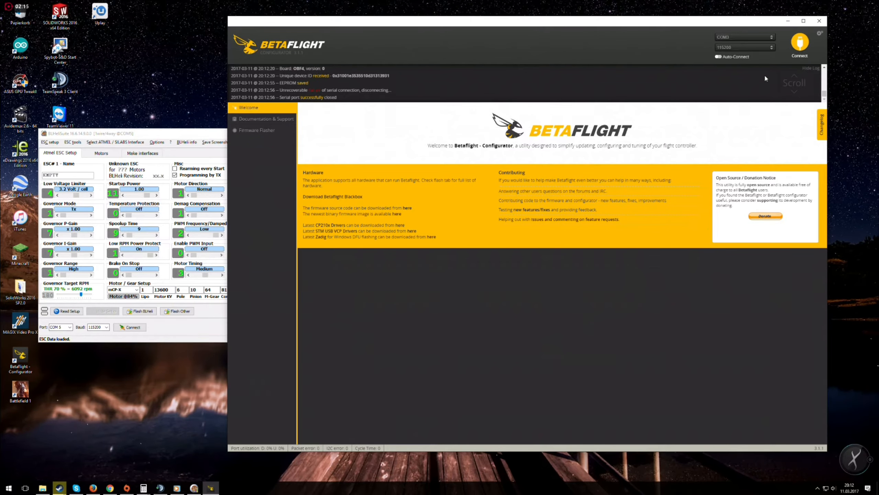
pyautogui.click(797, 45)
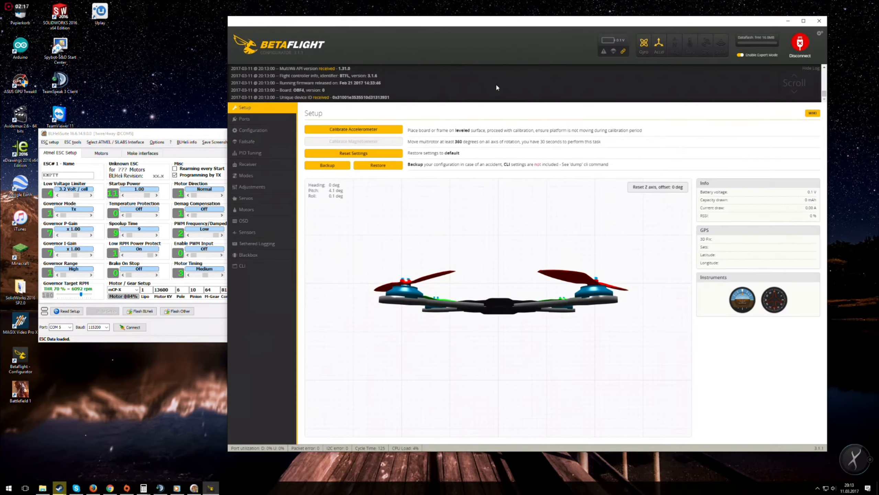
# Return to the configuration and enable the LED_STRIP feature
pyautogui.click(245, 133)
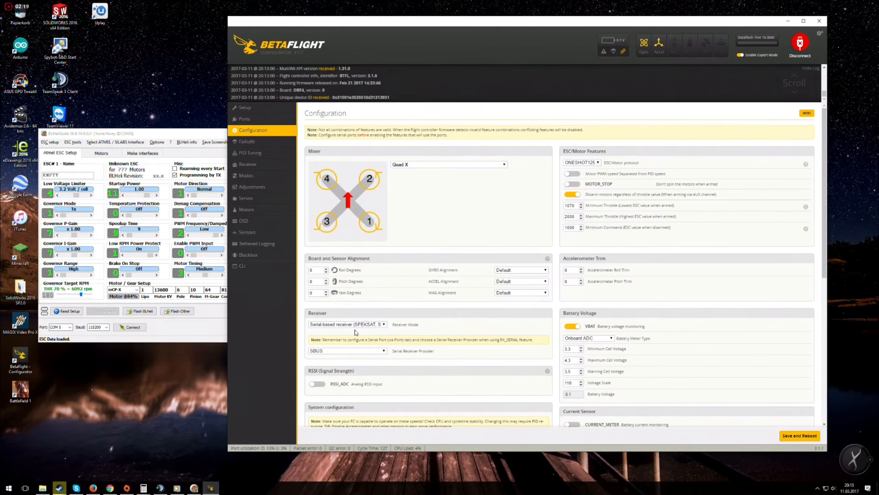
pyautogui.scroll(-6, 417, 375)
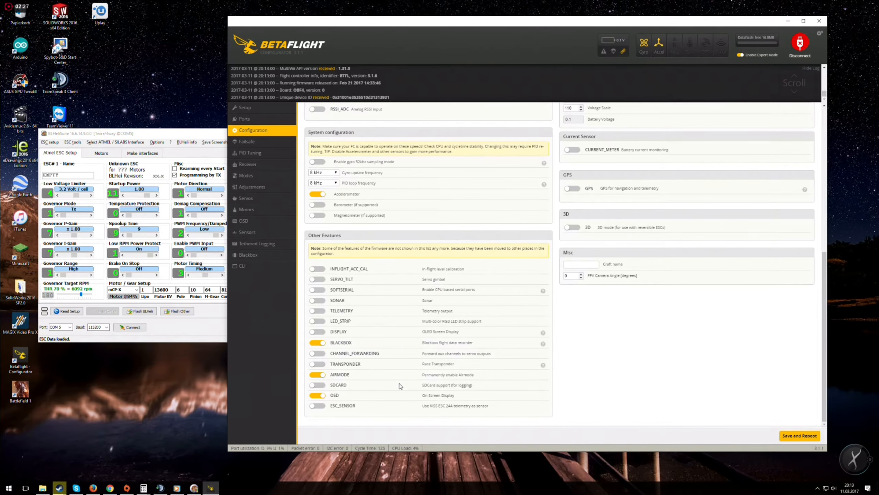
pyautogui.click(317, 321)
# Set the ESC/Motor protocol to DSHOT600, then save the configuration with a reboot and reconnect
pyautogui.scroll(6, 505, 386)
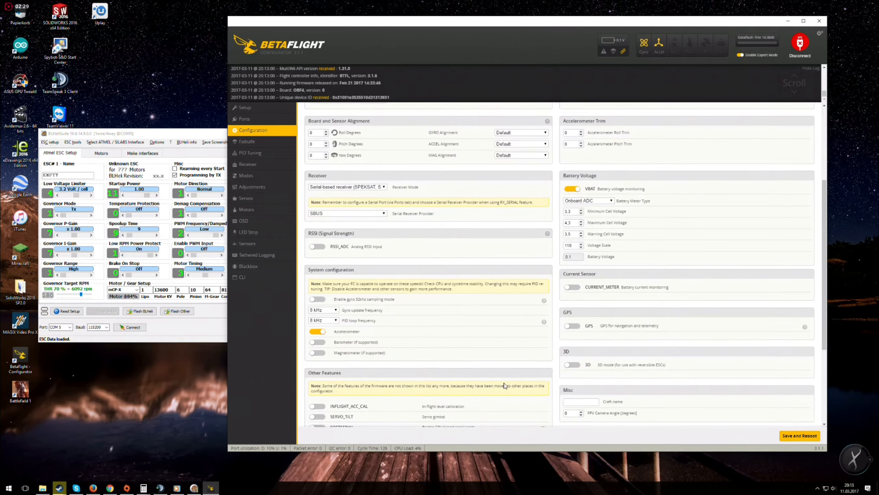
pyautogui.scroll(2, 505, 386)
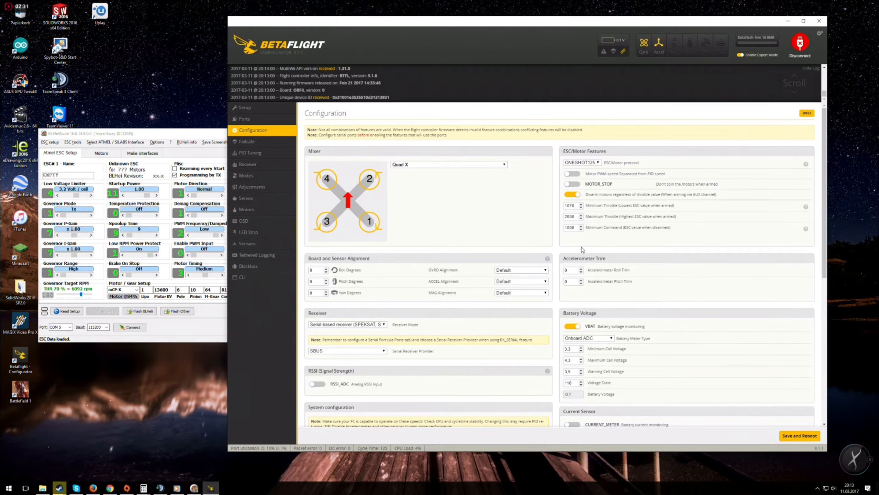
pyautogui.click(589, 163)
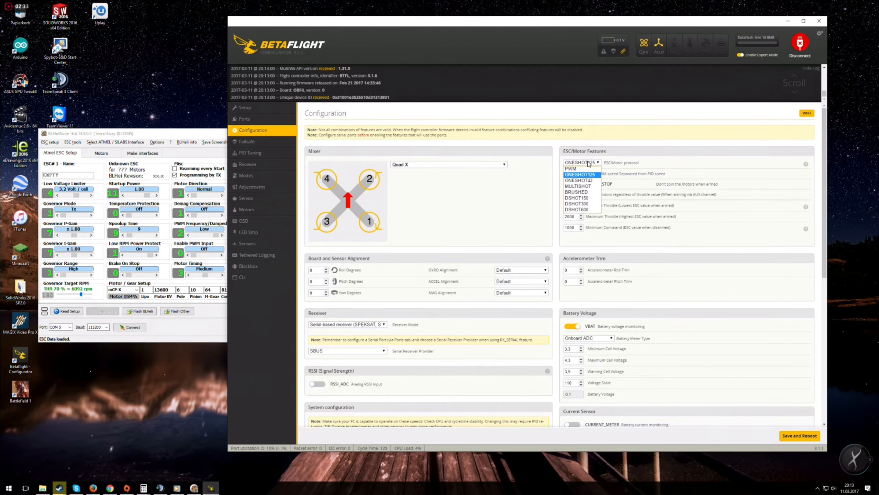
pyautogui.click(581, 210)
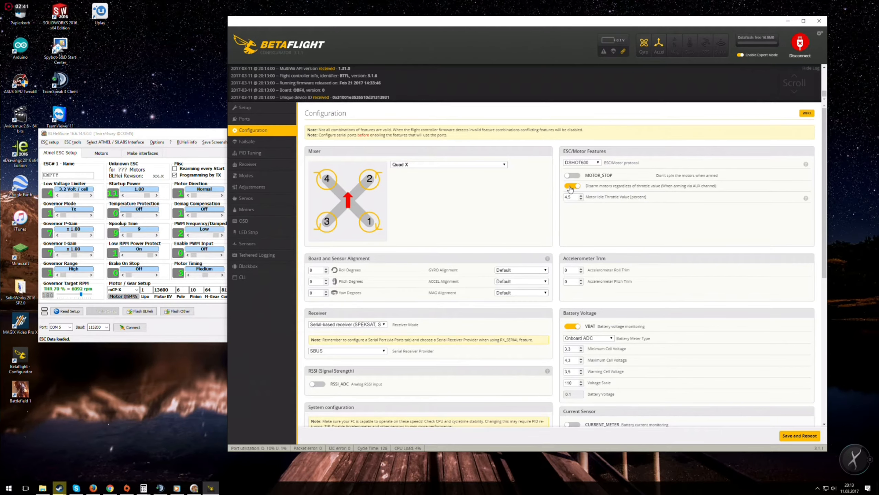
pyautogui.scroll(-4, 567, 232)
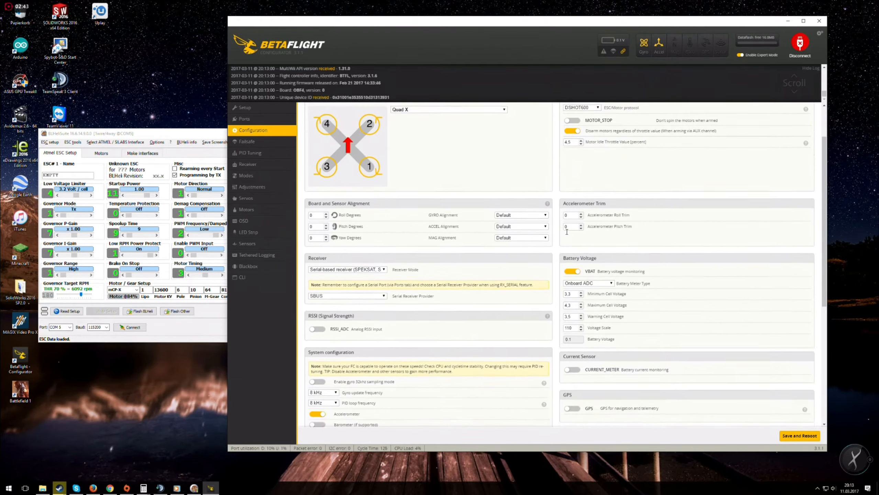
pyautogui.scroll(-5, 567, 233)
pyautogui.scroll(5, 567, 232)
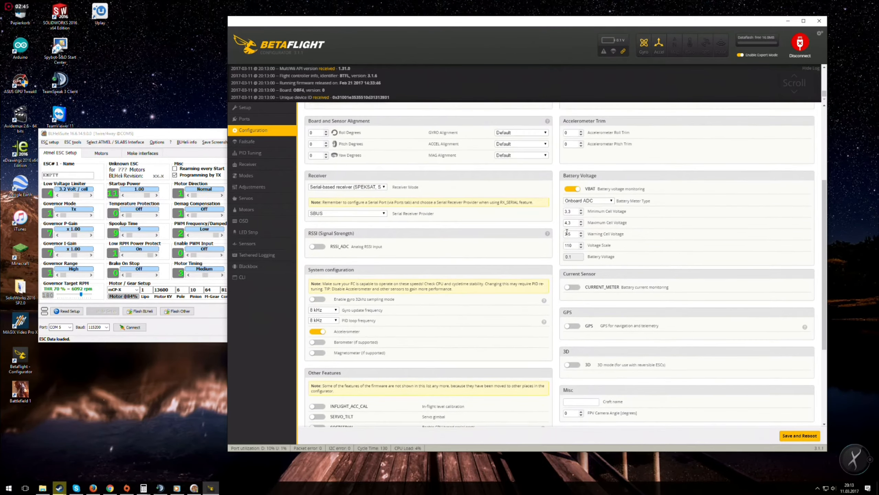
pyautogui.click(792, 435)
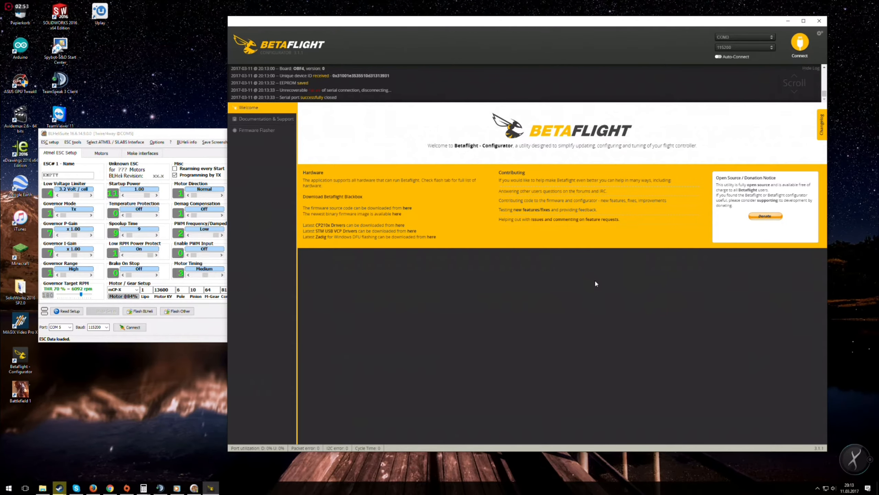
pyautogui.click(797, 49)
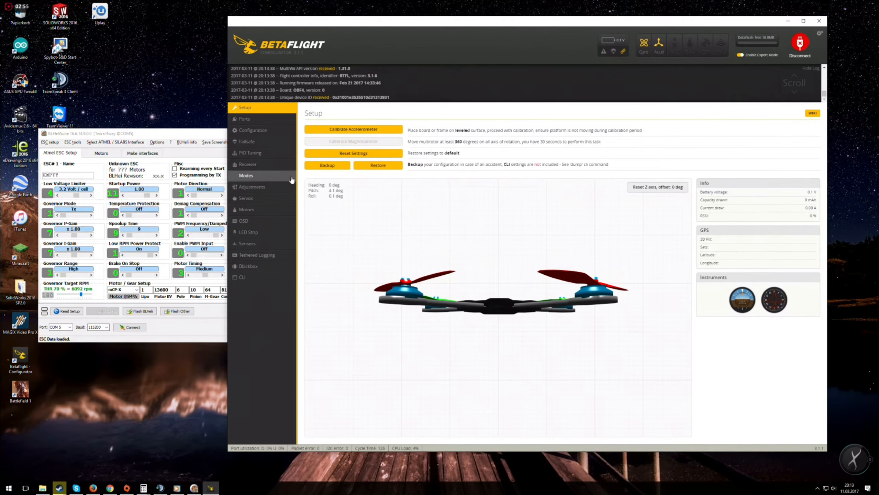
# Enable CURRENT_METER with Onboard ADC as the current meter type, then save the configuration and reconnect
pyautogui.click(255, 135)
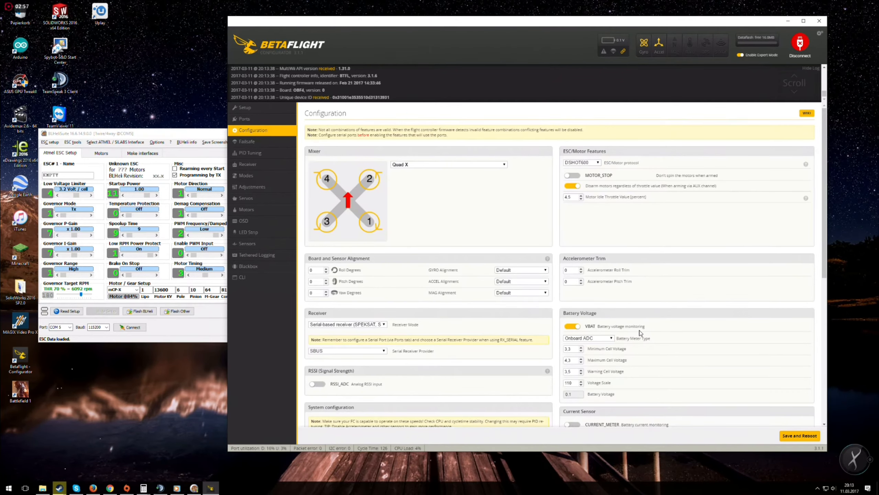
pyautogui.scroll(-5, 638, 333)
pyautogui.click(575, 253)
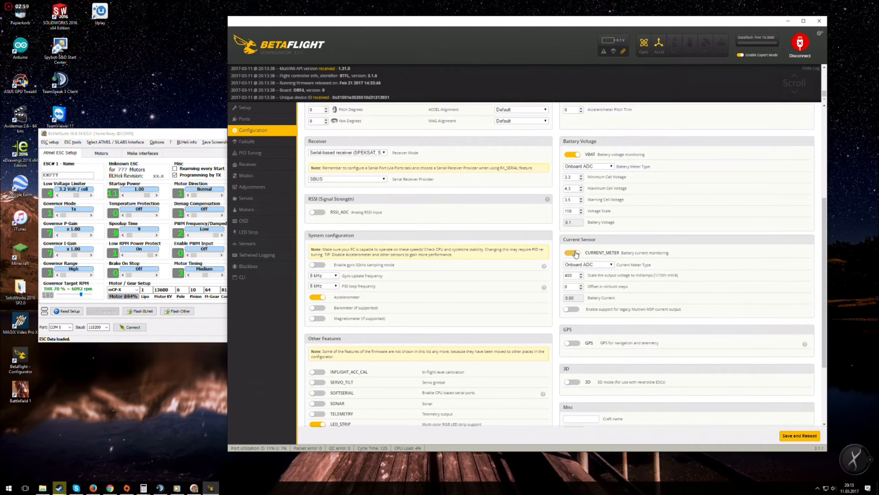
pyautogui.click(596, 266)
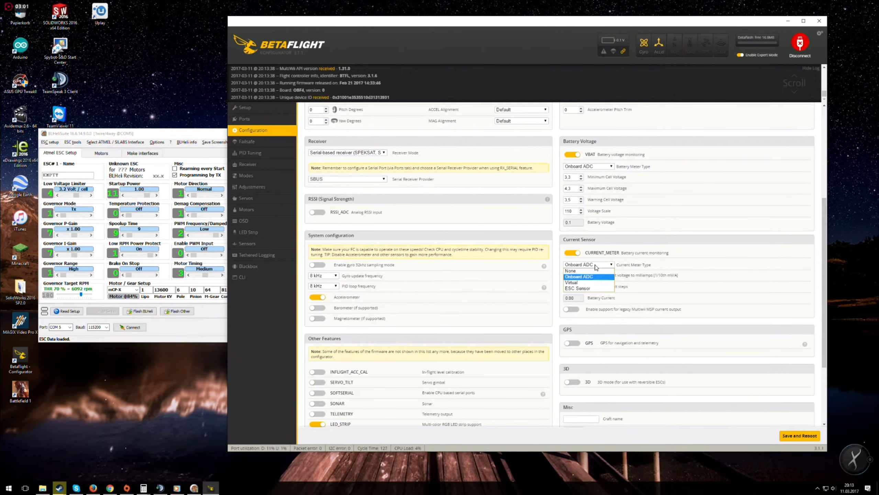
pyautogui.click(596, 267)
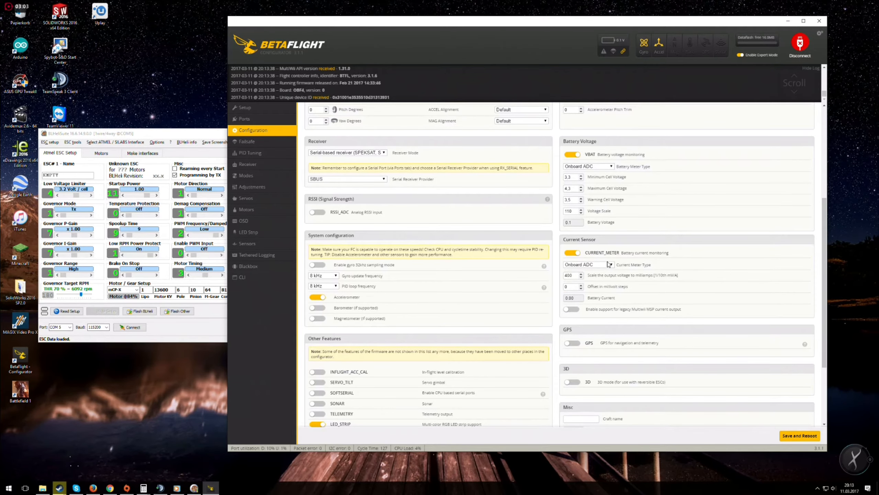
pyautogui.scroll(-3, 757, 432)
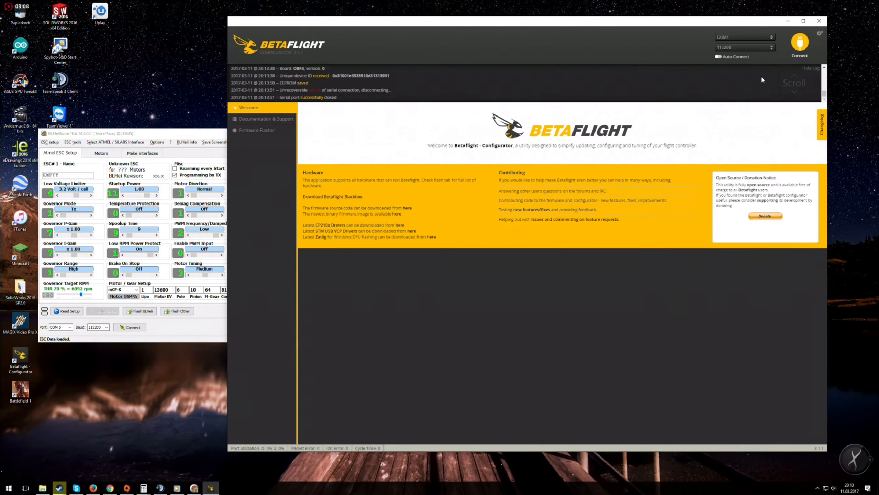
pyautogui.click(800, 43)
# Review the failsafe settings and open the PID tuning settings
pyautogui.click(263, 141)
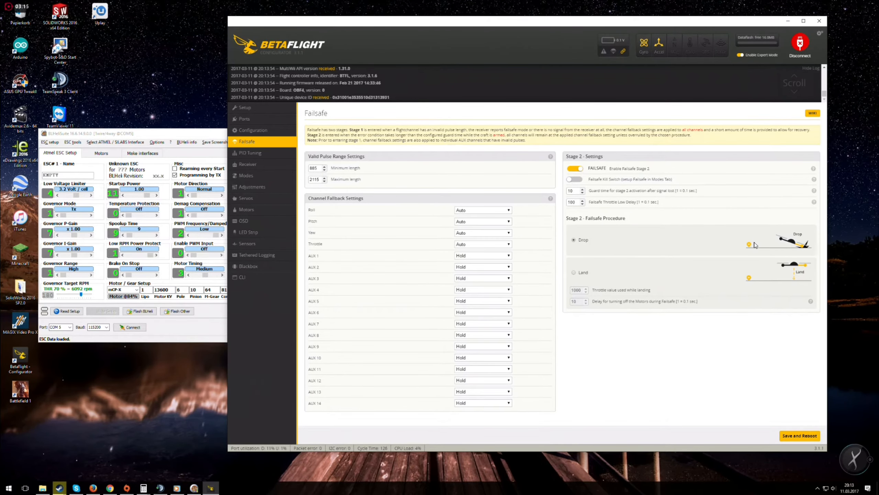
pyautogui.click(253, 153)
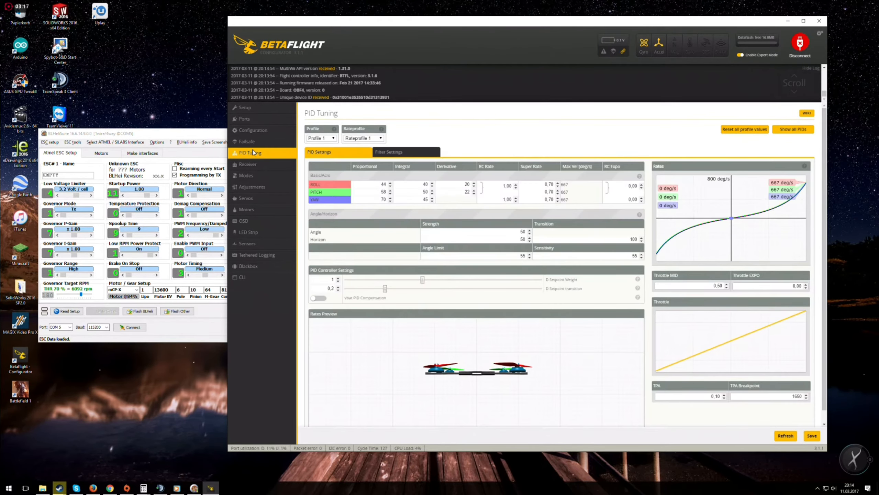
# Set the RC Rate to 1.15 for roll and pitch and 1.15 for yaw in the PID settings
pyautogui.doubleClick(502, 184)
pyautogui.write('2')
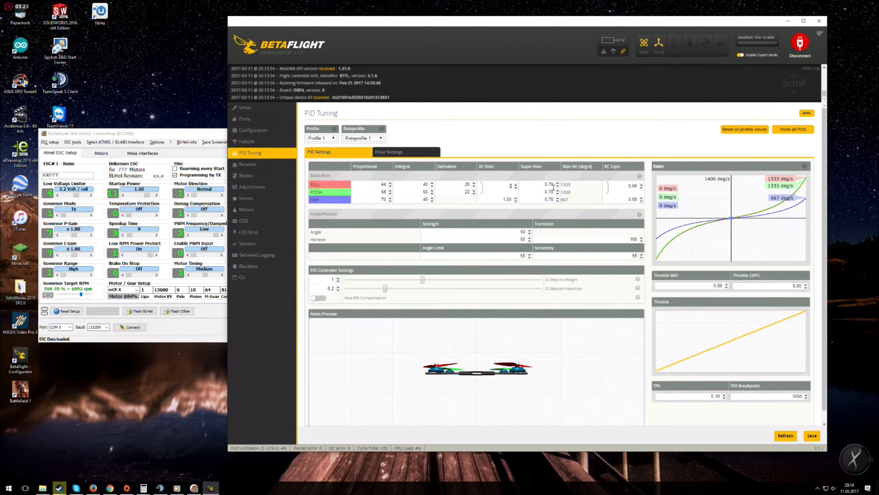
pyautogui.press('BackSpace')
pyautogui.write('1,15')
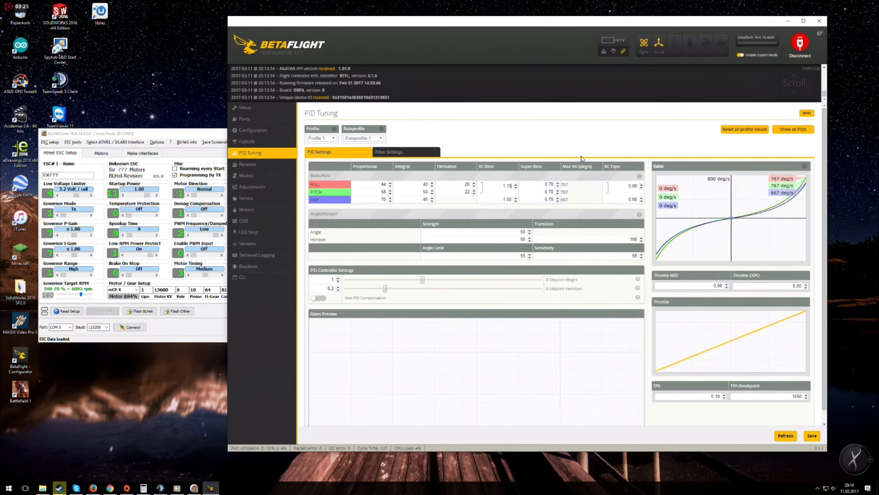
pyautogui.write('1,15')
# Set the RC Expo to 0.10 for roll and pitch and 0.10 for yaw, then save the PID tuning
pyautogui.doubleClick(633, 185)
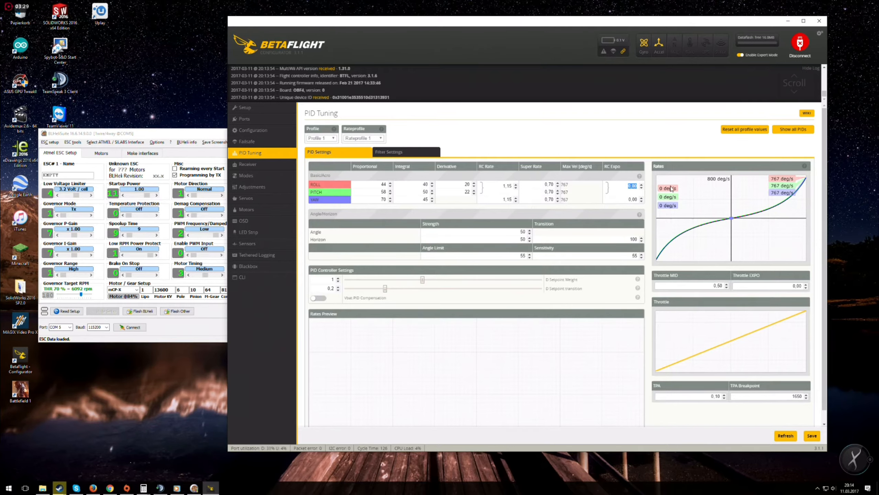
pyautogui.write('0,10')
pyautogui.doubleClick(631, 200)
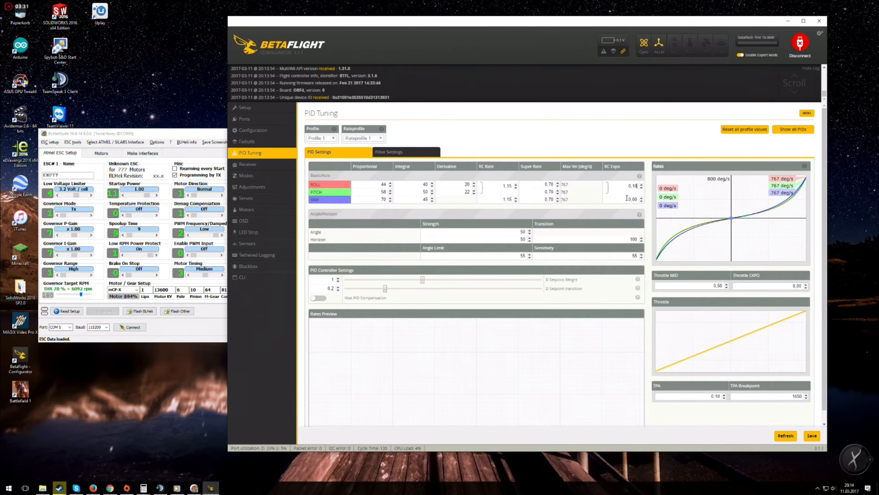
pyautogui.write('0,10')
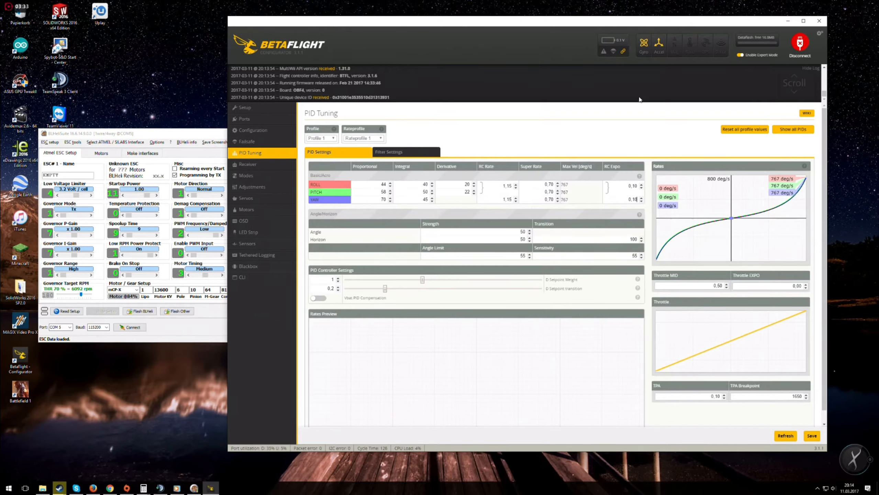
pyautogui.click(811, 437)
# In the Modes settings, assign ARM to AUX 3 with a range from 900 to 1700
pyautogui.click(254, 164)
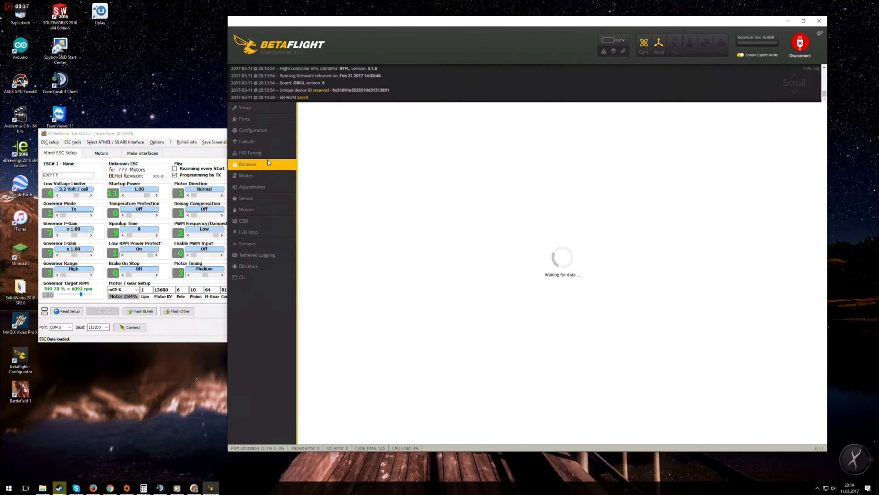
pyautogui.click(288, 177)
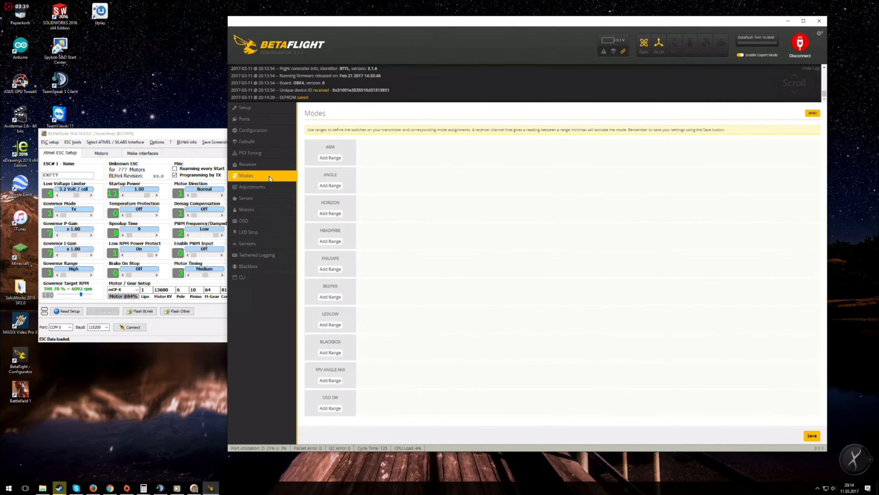
pyautogui.click(372, 148)
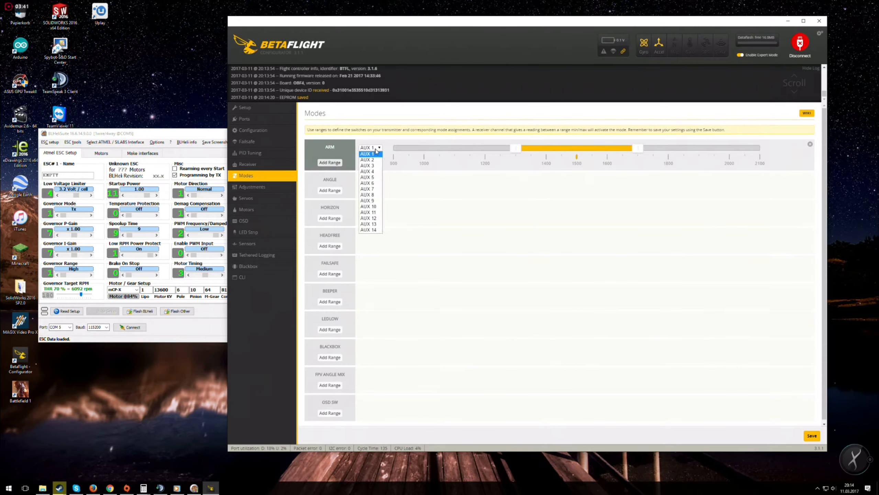
pyautogui.click(374, 164)
pyautogui.moveTo(518, 149); pyautogui.dragTo(379, 154)
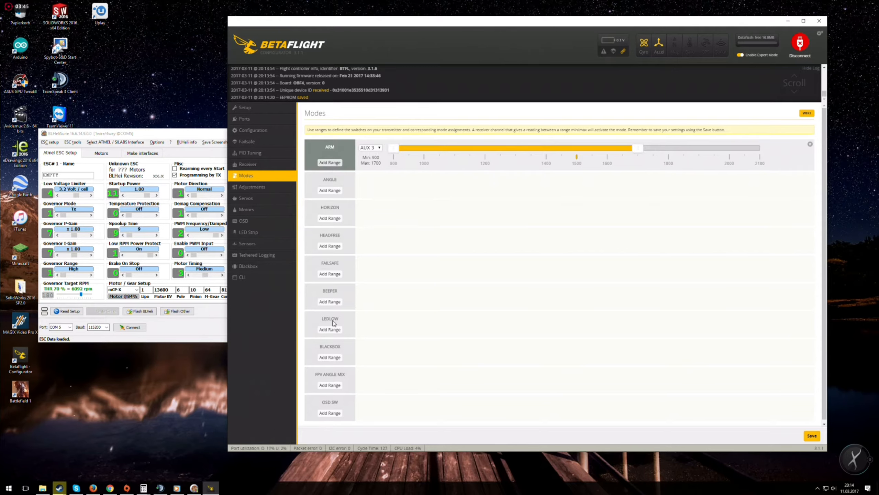
# Add a BEEPER range on AUX 1 from 1300 to 1700 and save the modes
pyautogui.click(331, 302)
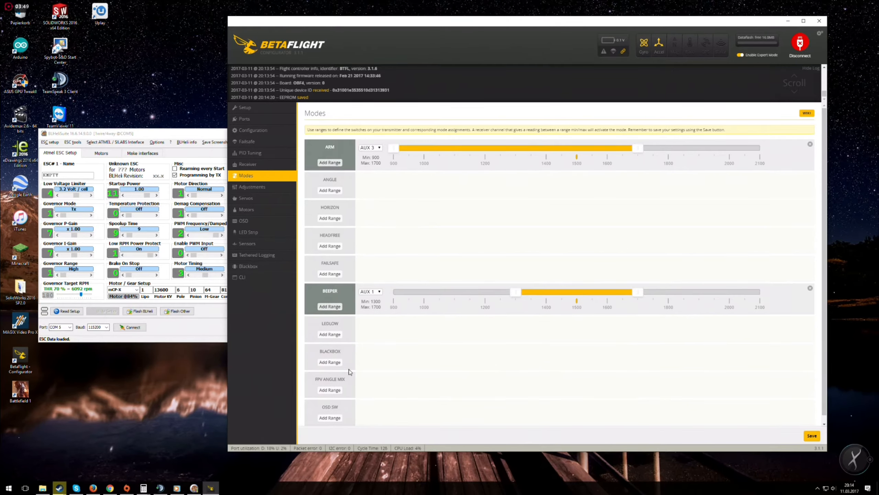
pyautogui.scroll(-1, 352, 369)
pyautogui.scroll(1, 353, 368)
pyautogui.click(811, 436)
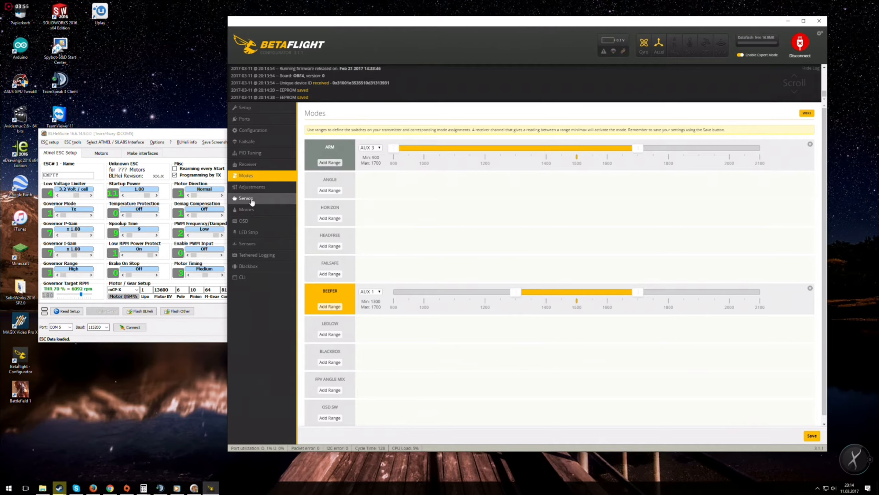
# In the OSD settings, hide Artificial Horizon, Horizon Sidebars, Ontime, Flymode and the logo, and arrange the remaining elements along the preview's lower edge
pyautogui.click(254, 210)
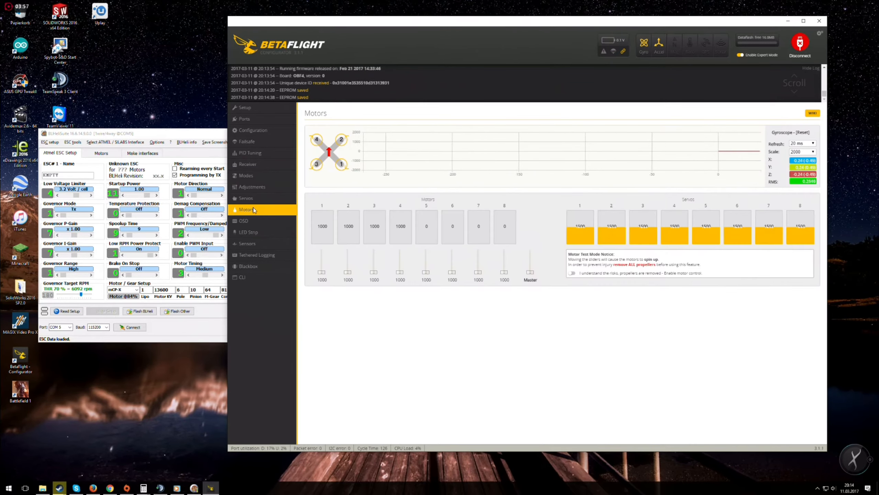
pyautogui.click(256, 221)
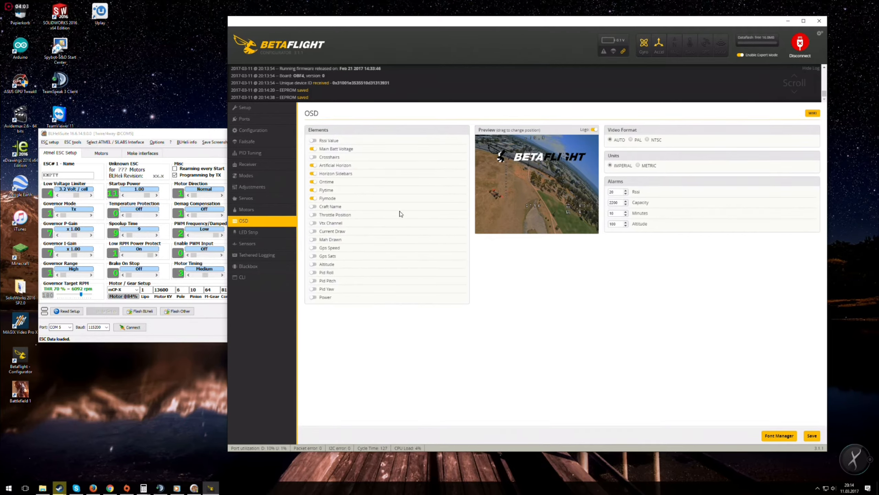
pyautogui.click(314, 200)
pyautogui.click(314, 174)
pyautogui.click(314, 166)
pyautogui.moveTo(530, 136); pyautogui.dragTo(483, 225)
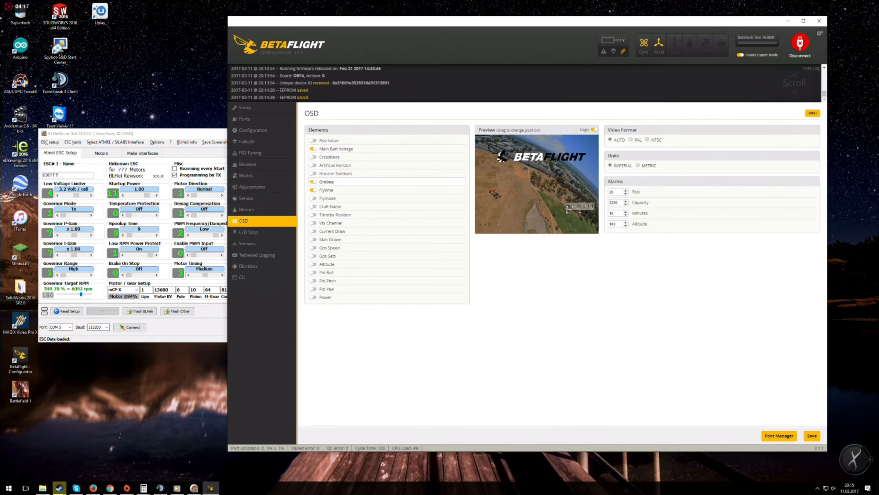
pyautogui.click(314, 182)
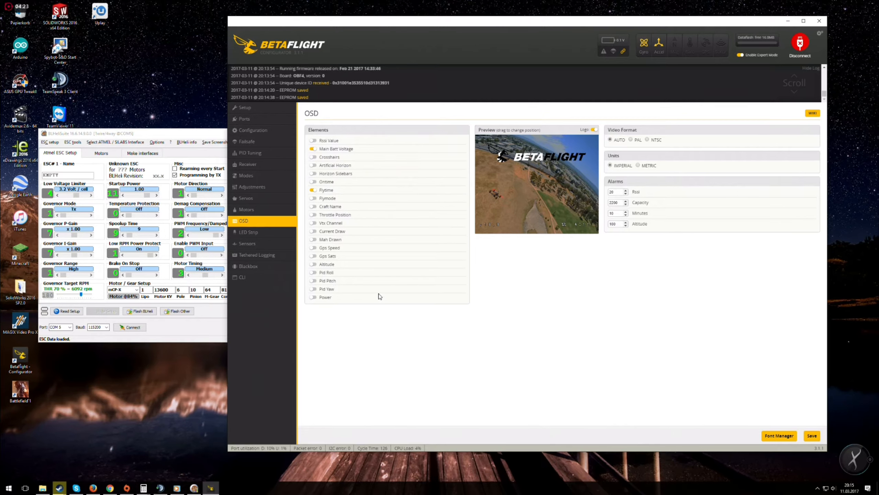
pyautogui.click(314, 299)
pyautogui.click(594, 130)
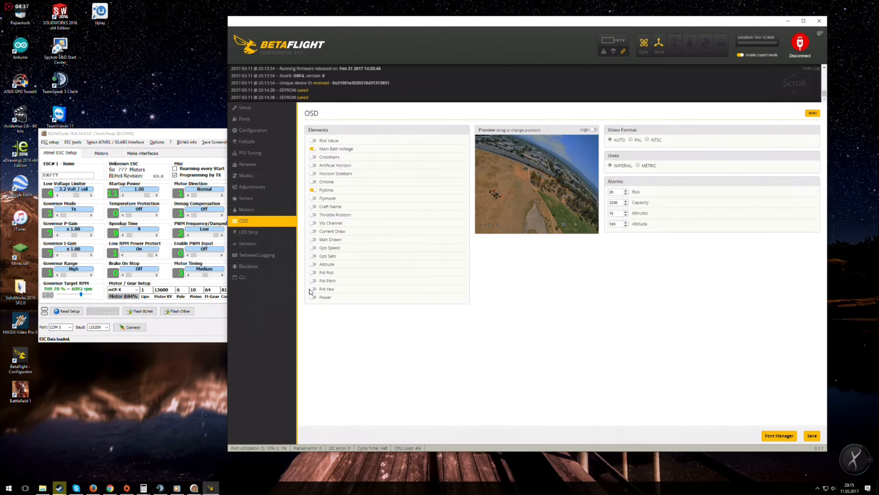
# Show Mah Drawn, Vtx Channel and Craft Name in the OSD, placing Mah Drawn along the lower edge and Craft Name in the preview's upper right
pyautogui.click(313, 240)
pyautogui.moveTo(520, 239); pyautogui.dragTo(544, 224)
pyautogui.click(313, 223)
pyautogui.click(313, 206)
pyautogui.moveTo(542, 205); pyautogui.dragTo(551, 146)
# Show Current Draw in the OSD, place it along the preview's lower edge and save the OSD settings
pyautogui.click(313, 231)
pyautogui.moveTo(492, 157)
pyautogui.mouseDown()
pyautogui.moveTo(518, 240)
pyautogui.moveTo(510, 225)
pyautogui.mouseUp()
pyautogui.click(813, 437)
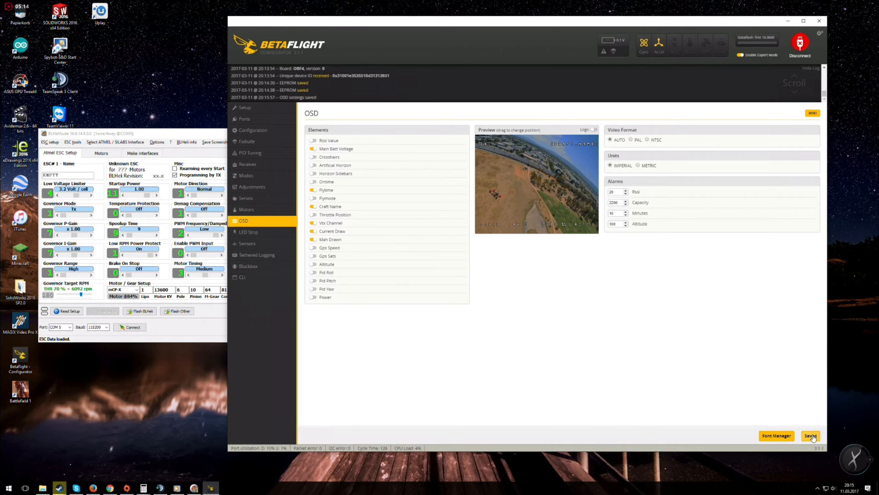
# Choose the Bold font preset in the OSD Font Manager and save the OSD settings
pyautogui.click(769, 437)
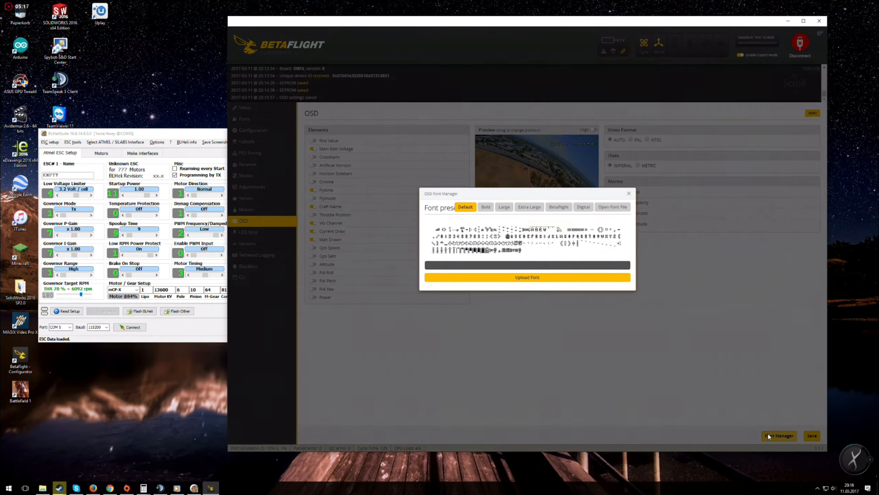
pyautogui.click(486, 207)
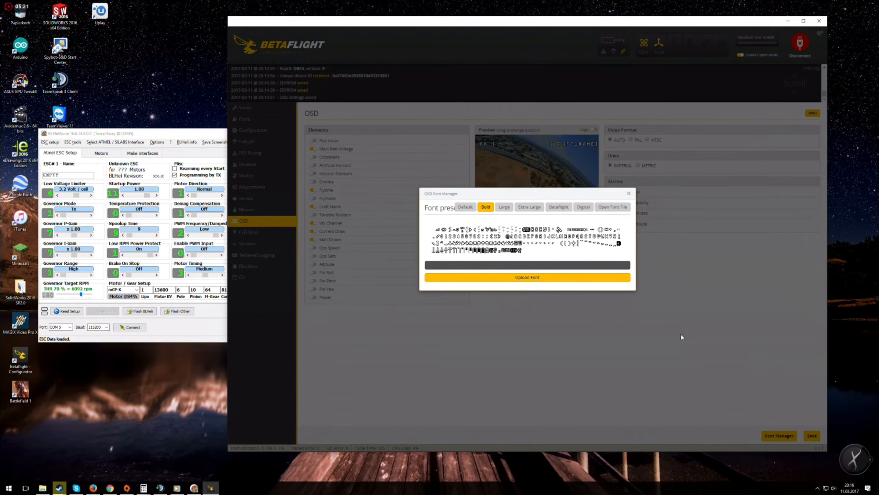
pyautogui.click(583, 297)
pyautogui.click(812, 436)
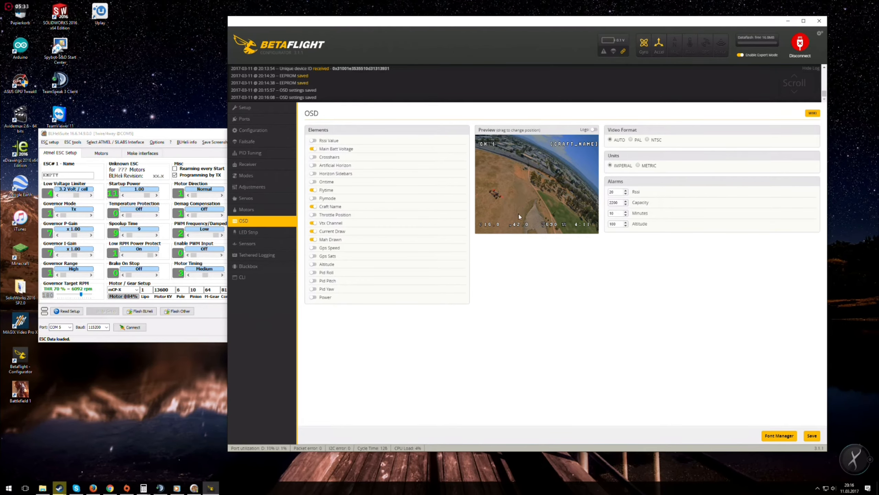
# Check the sensor graphs, then enter the craft name under Misc in the configuration
pyautogui.click(271, 246)
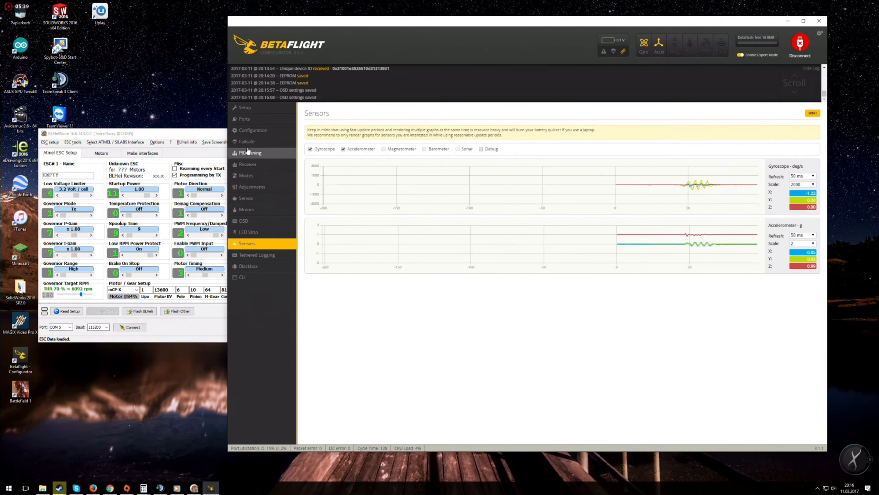
pyautogui.click(253, 129)
pyautogui.scroll(-5, 571, 312)
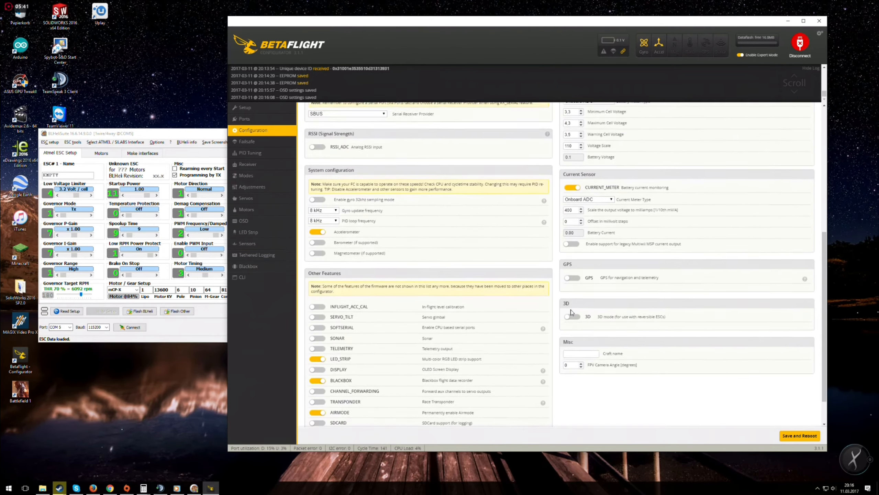
pyautogui.scroll(-1, 571, 313)
pyautogui.click(574, 316)
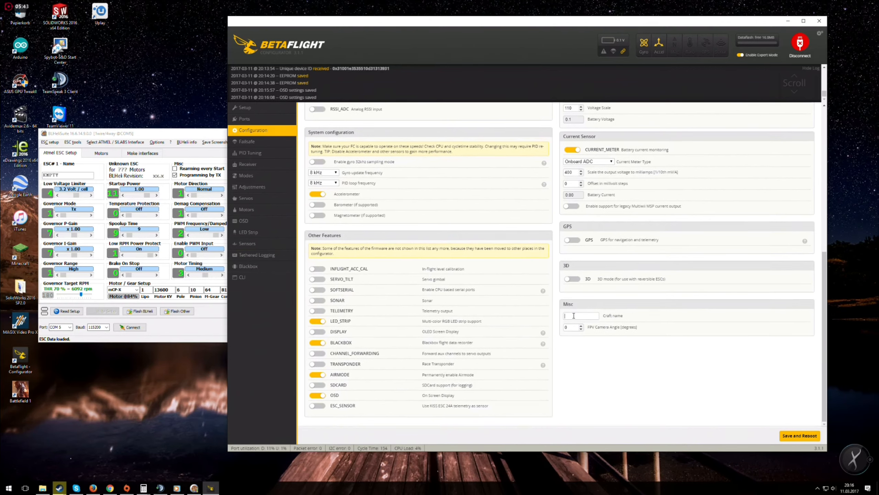
pyautogui.write('Kerba')
pyautogui.write('PV')
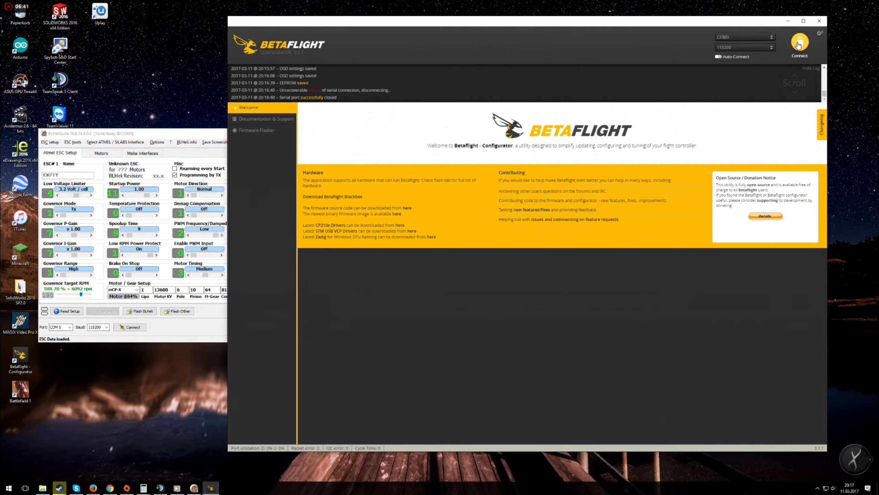
# Reconnect to the flight controller, review the battery, current sensor and craft name configuration, then save with a reboot
pyautogui.click(799, 44)
pyautogui.click(247, 135)
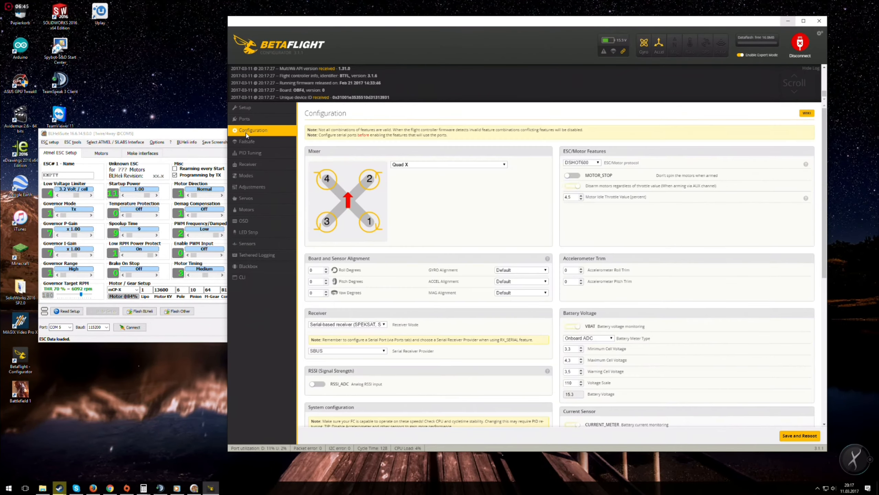
pyautogui.scroll(-1, 658, 349)
pyautogui.scroll(-4, 658, 349)
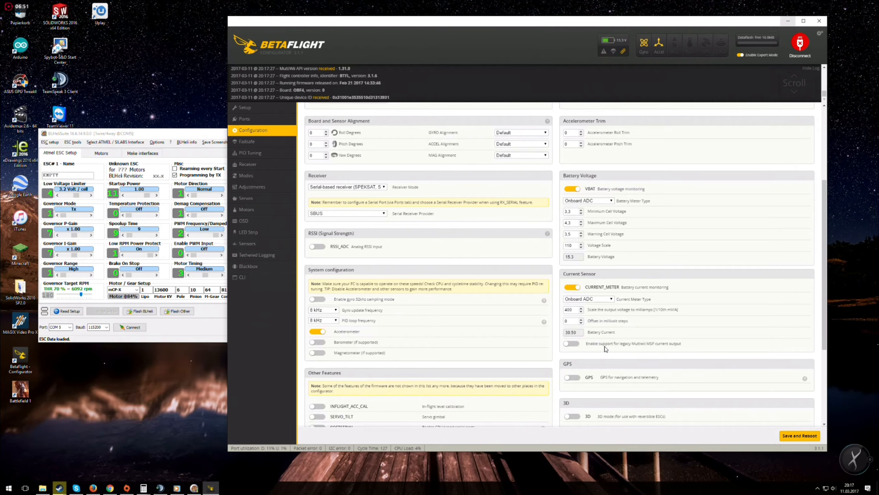
pyautogui.click(606, 299)
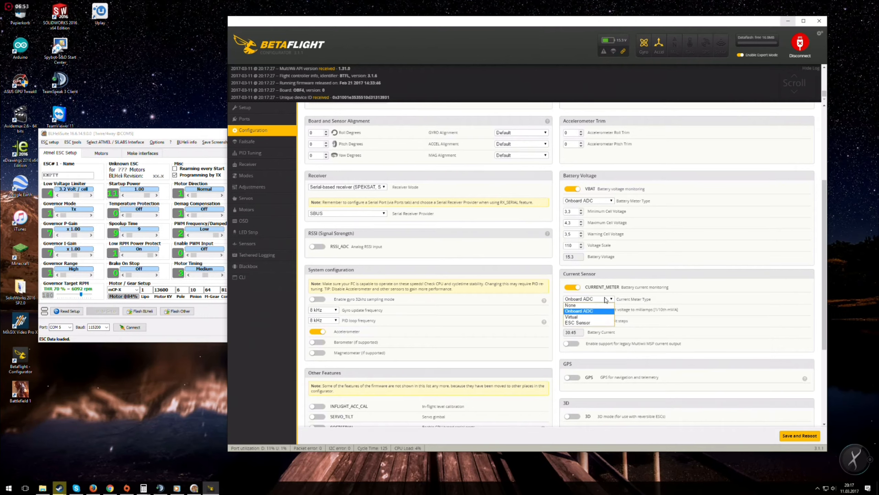
pyautogui.click(606, 299)
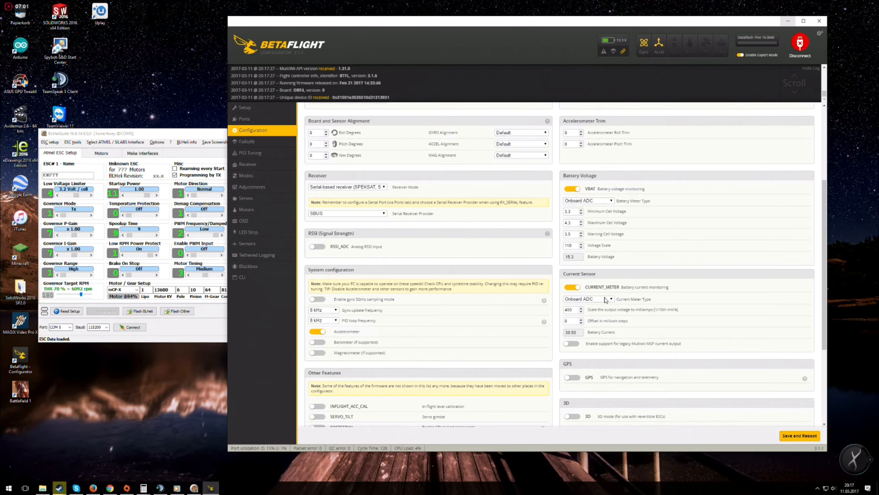
pyautogui.scroll(-4, 624, 361)
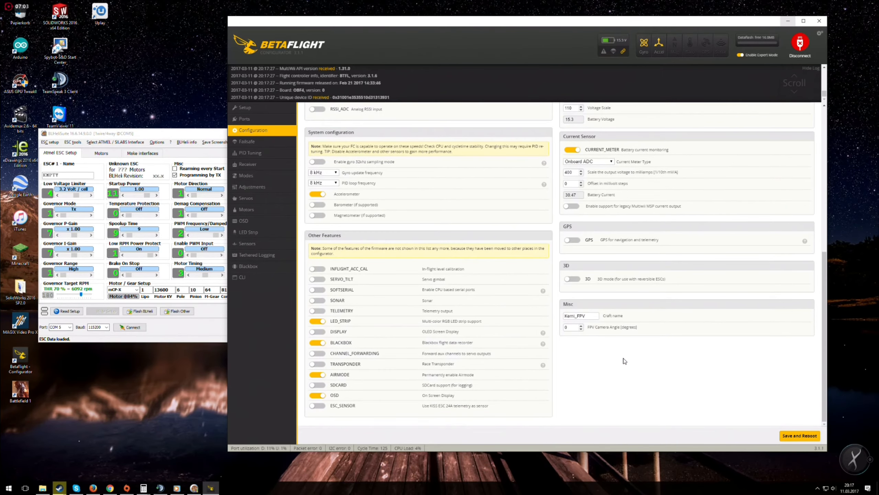
pyautogui.scroll(6, 624, 361)
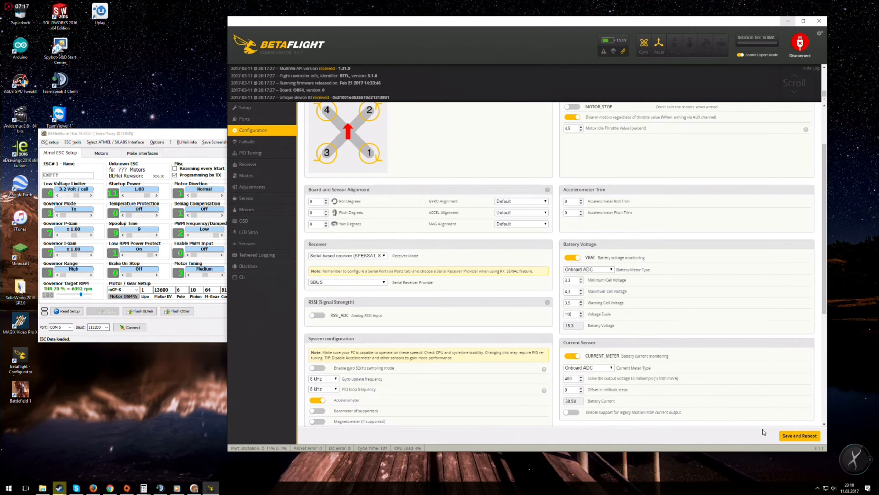
pyautogui.click(786, 436)
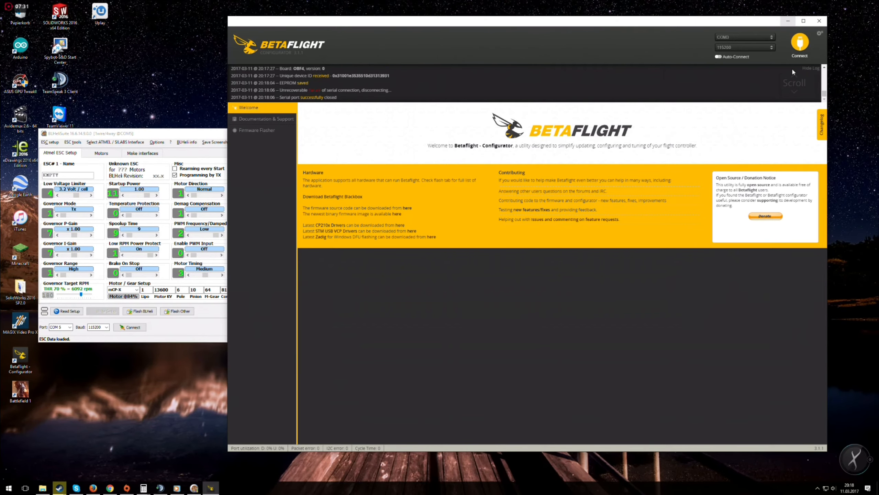
# Switch to BLHeliSuite, select the ATMEL bootloader interface for Cleanflight, set the port to COM 3 and connect
pyautogui.click(192, 134)
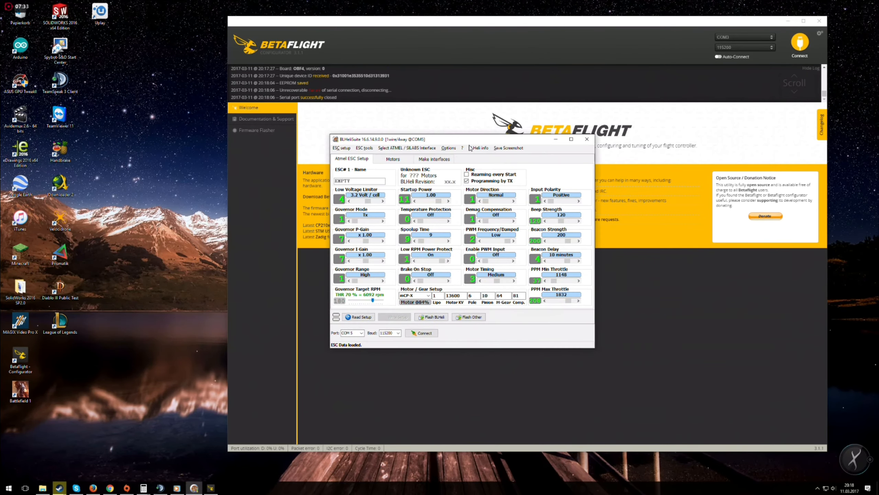
pyautogui.click(425, 148)
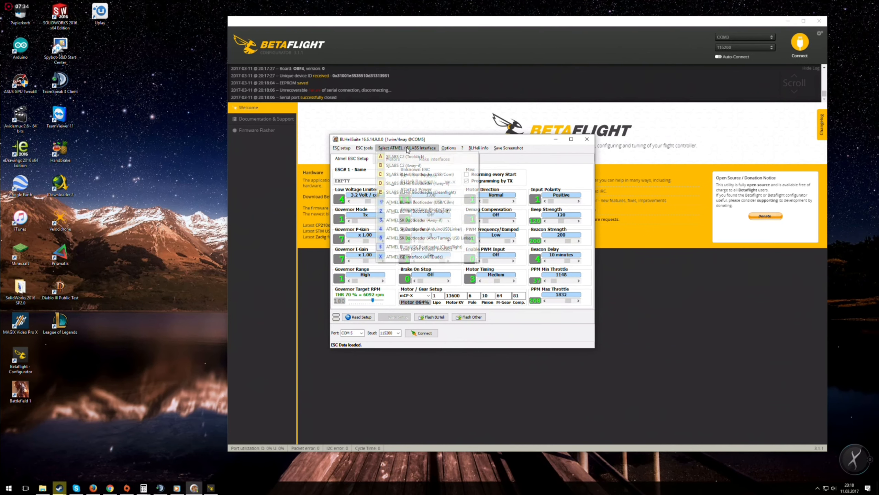
pyautogui.click(424, 247)
pyautogui.click(360, 333)
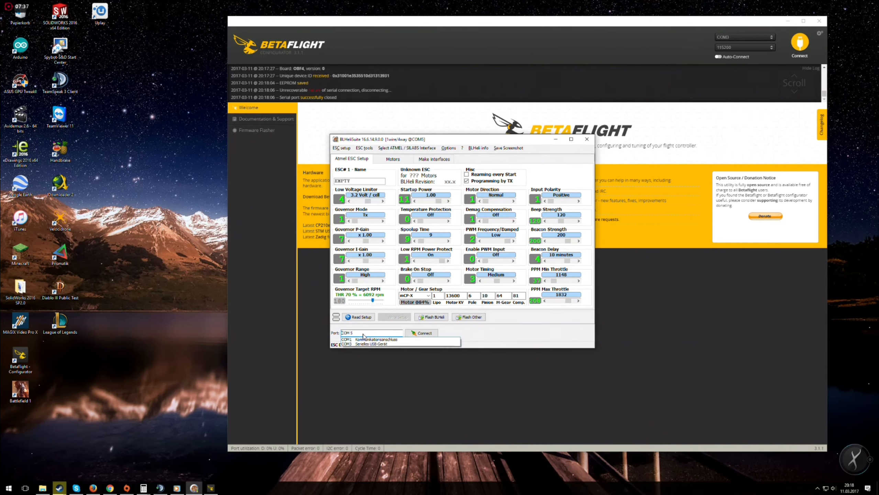
pyautogui.click(351, 339)
pyautogui.click(430, 332)
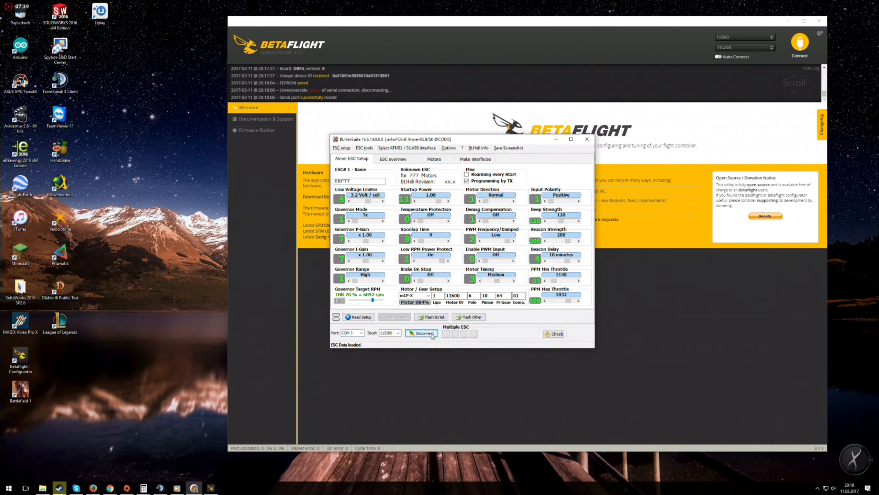
# Check which ESCs are detected in Atmel mode
pyautogui.click(554, 333)
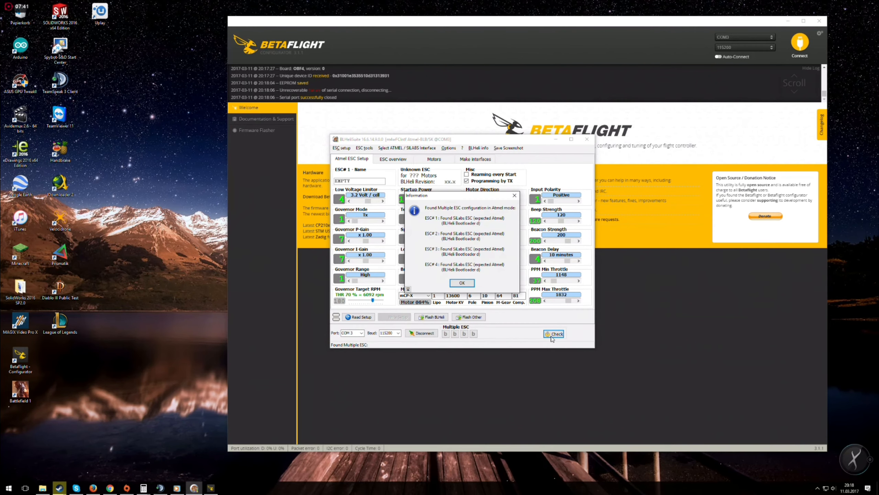
pyautogui.click(463, 283)
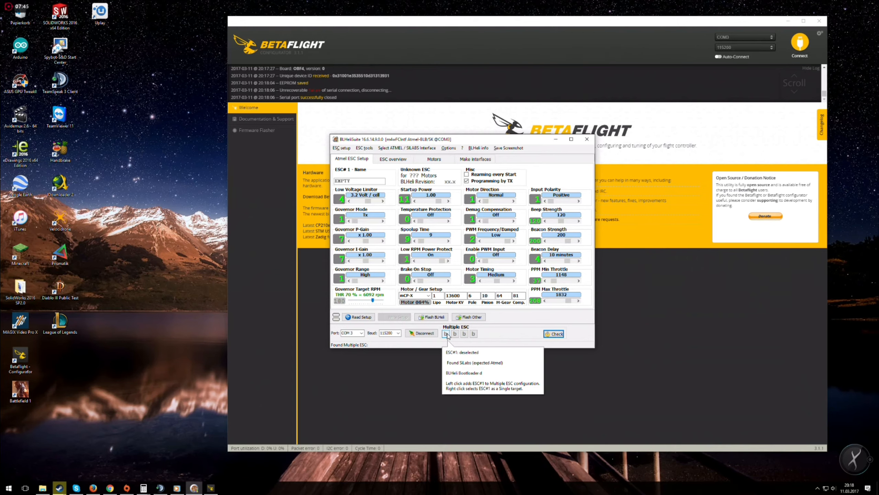
# Switch to the SILABS BLHeli Bootloader (Cleanflight) interface, reconnect to the flight controller and check for the four ESCs
pyautogui.click(417, 149)
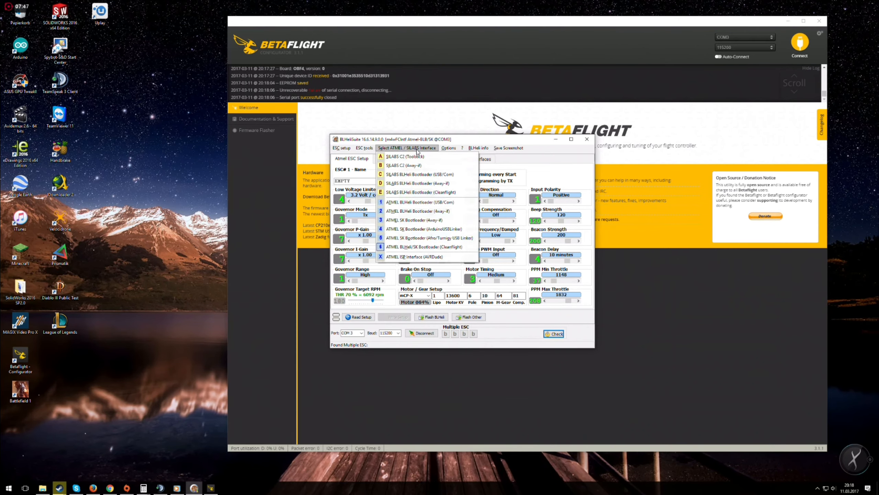
pyautogui.click(429, 192)
pyautogui.click(423, 334)
pyautogui.click(424, 333)
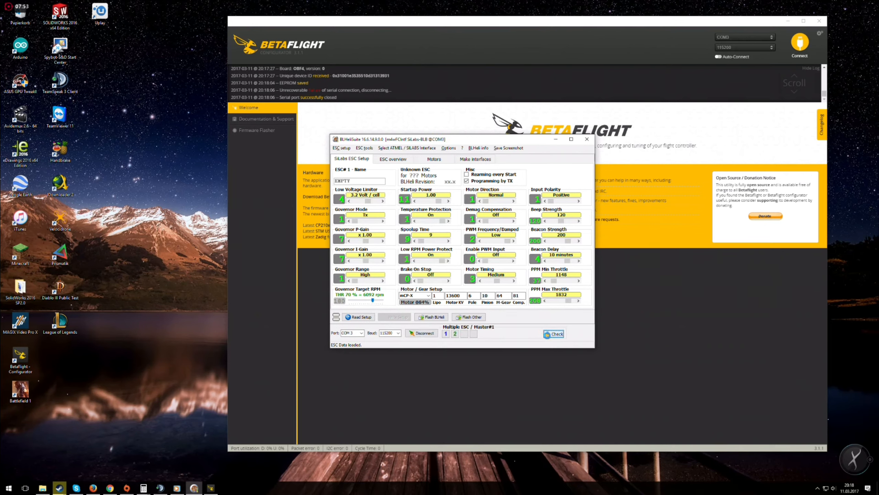
pyautogui.click(548, 334)
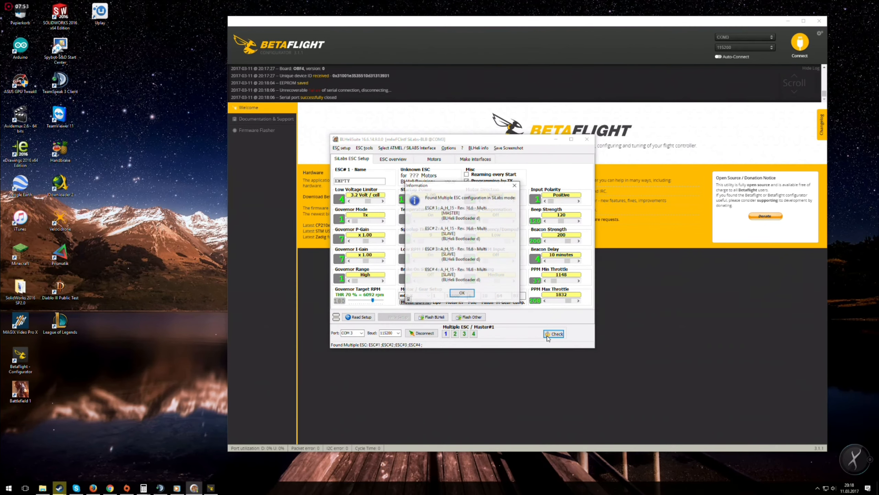
pyautogui.click(462, 293)
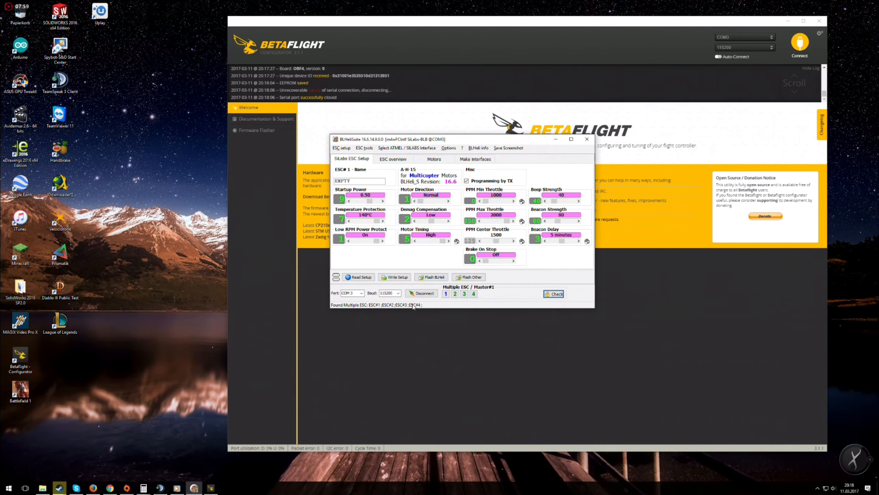
# Flash ESC 1 with the A-H-15 MULTI Rev 16.6 firmware and write the current settings to it
pyautogui.click(429, 277)
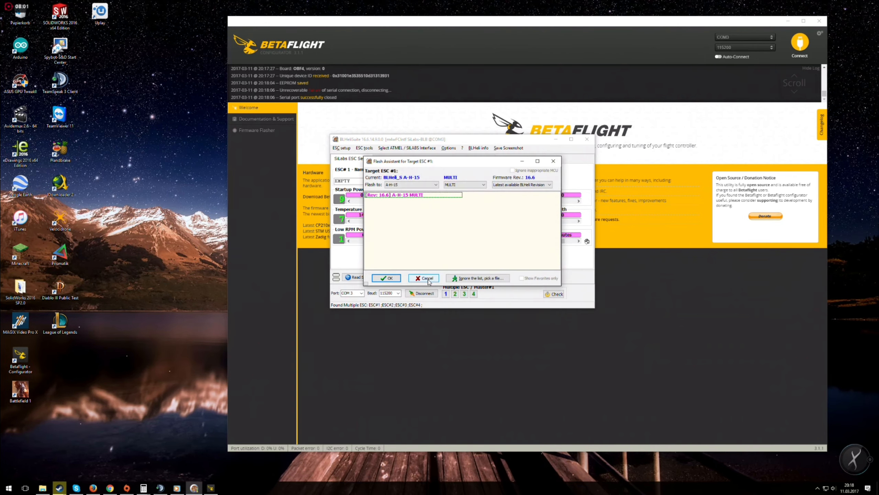
pyautogui.moveTo(445, 166); pyautogui.dragTo(484, 160)
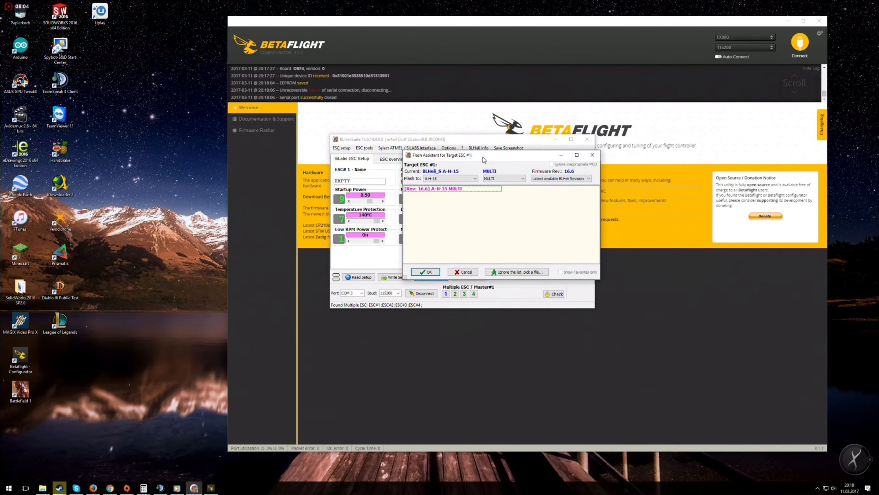
pyautogui.click(449, 190)
pyautogui.click(424, 273)
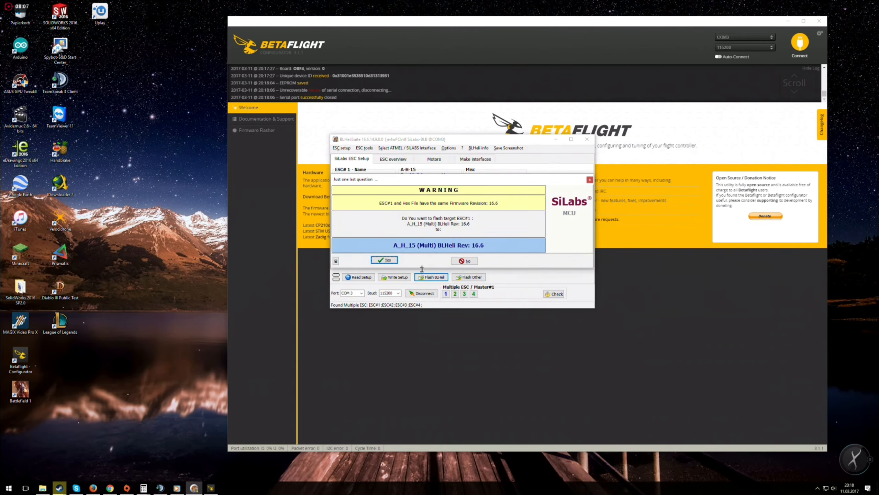
pyautogui.click(385, 260)
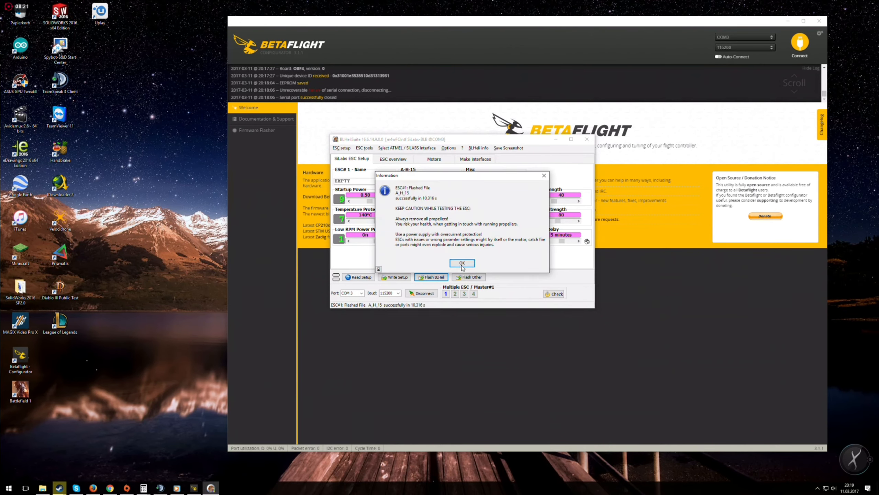
pyautogui.click(462, 265)
pyautogui.click(448, 235)
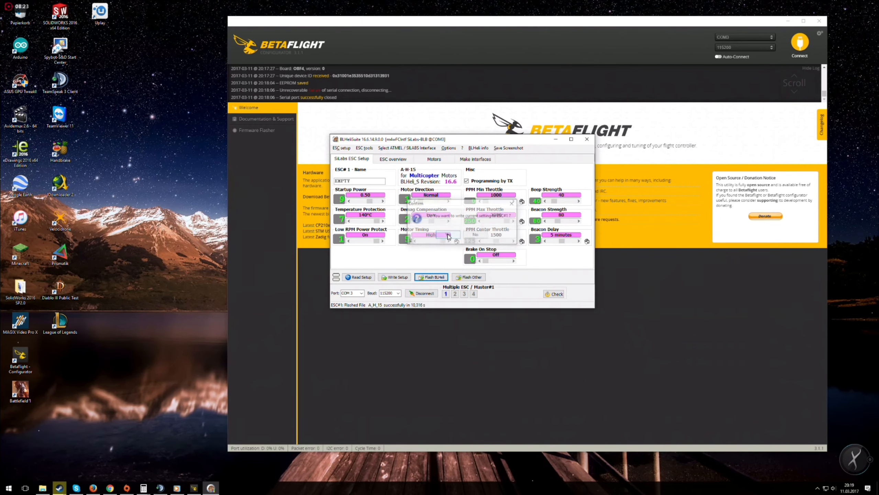
# Minimize the Betaflight window, flash ESC 2 with the A-H-15 MULTI Rev 16.6 firmware and write the current settings to it
pyautogui.click(787, 22)
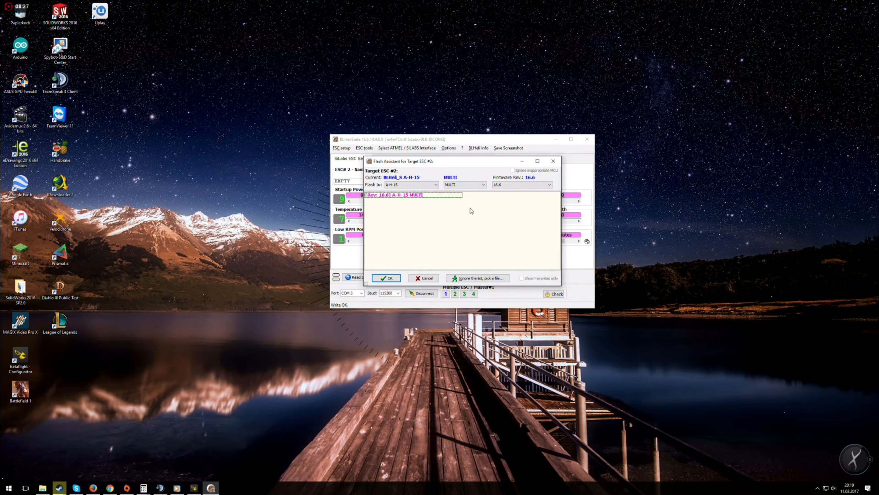
pyautogui.click(412, 196)
pyautogui.click(384, 279)
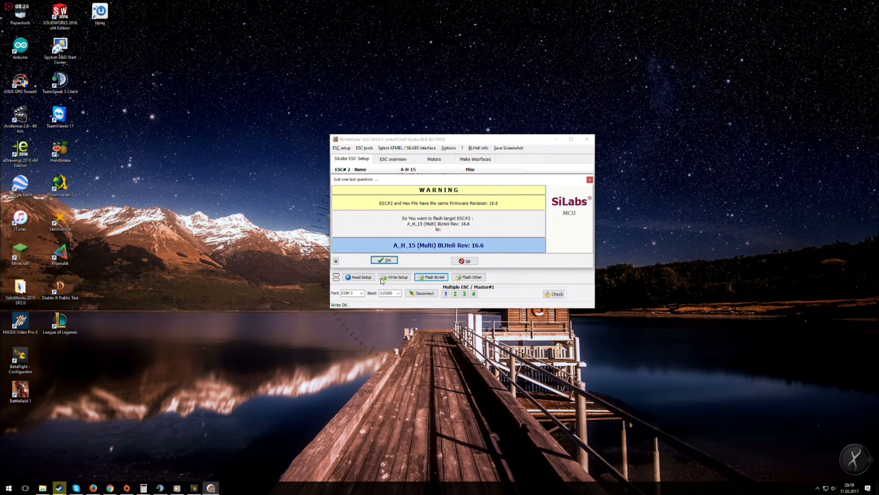
pyautogui.click(385, 258)
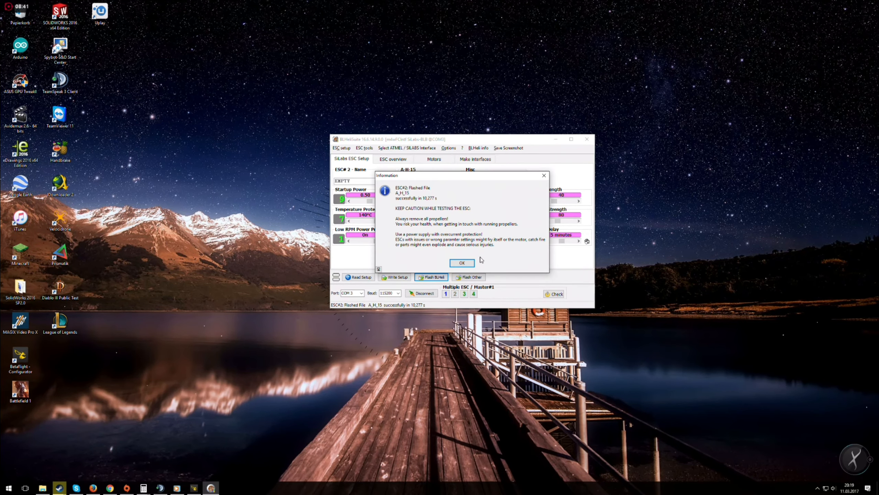
pyautogui.click(462, 262)
pyautogui.click(448, 236)
# Flash ESC 3 with the A-H-15 MULTI Rev 16.6 firmware and write the current settings to it
pyautogui.click(433, 277)
pyautogui.click(396, 280)
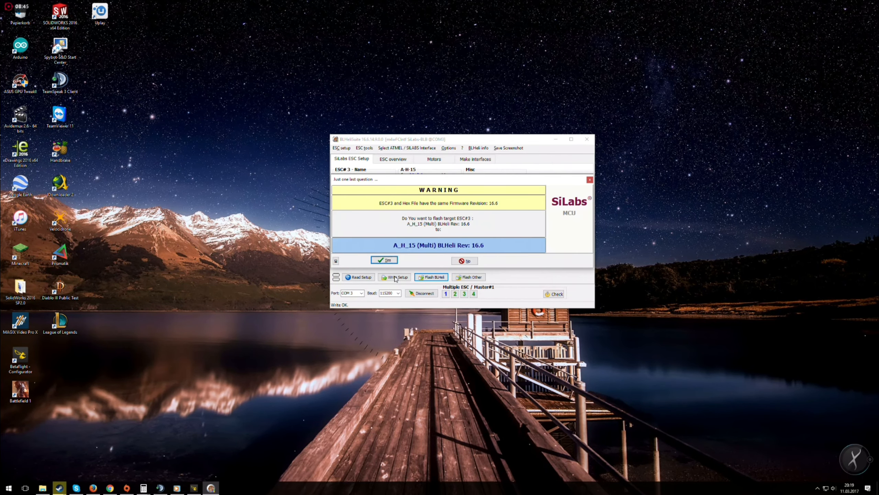
pyautogui.click(390, 261)
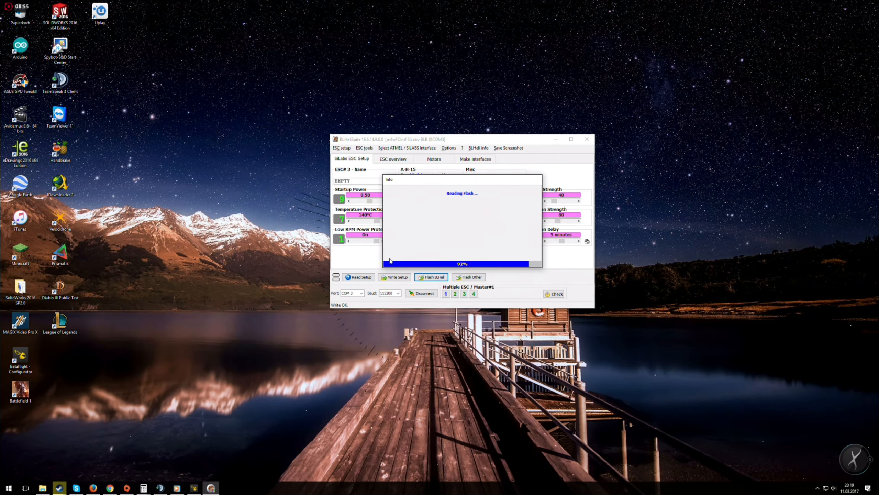
pyautogui.click(458, 262)
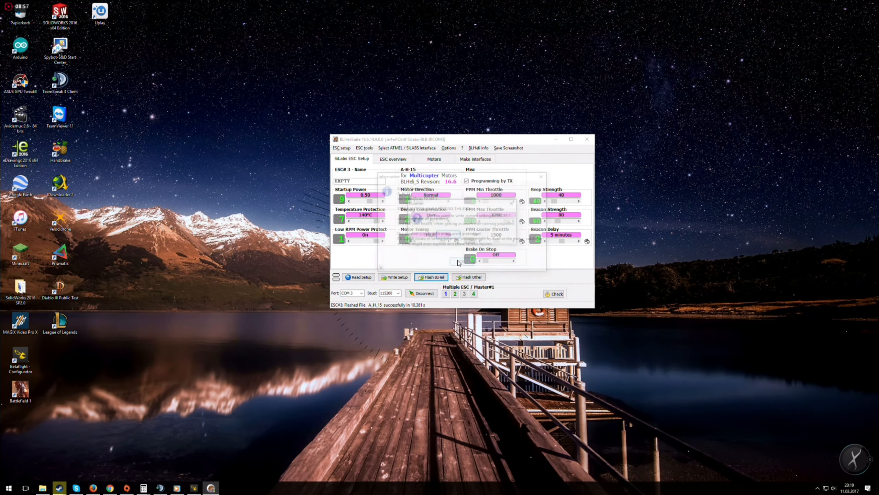
pyautogui.click(448, 235)
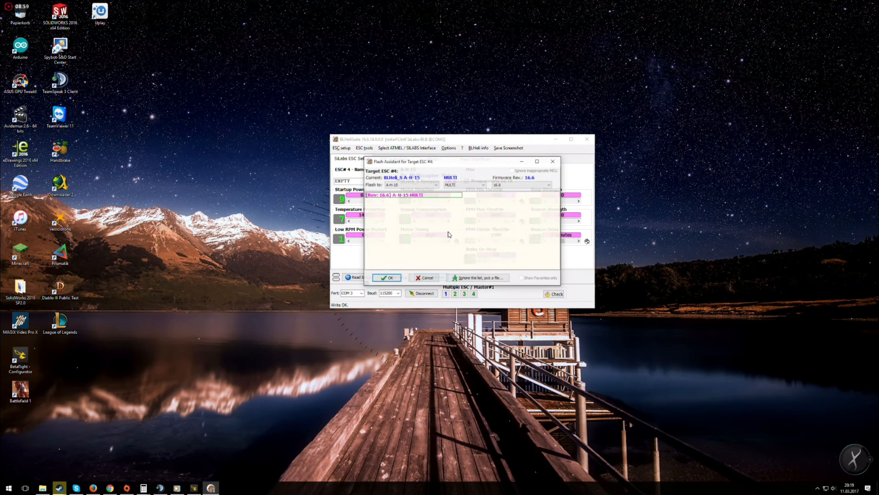
# Flash ESC 4 with A-H-15 MULTI Rev 16.6, write the current settings to it and acknowledge the ESC summary
pyautogui.click(388, 277)
pyautogui.click(390, 261)
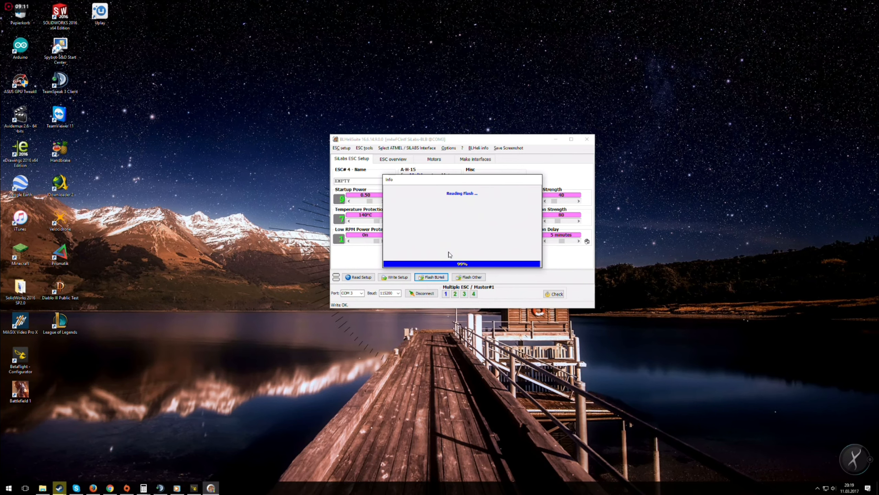
pyautogui.click(454, 257)
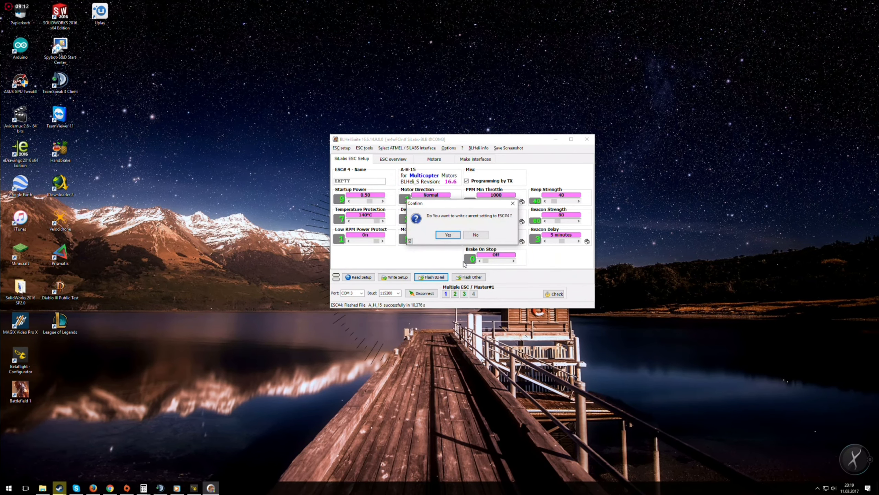
pyautogui.click(450, 238)
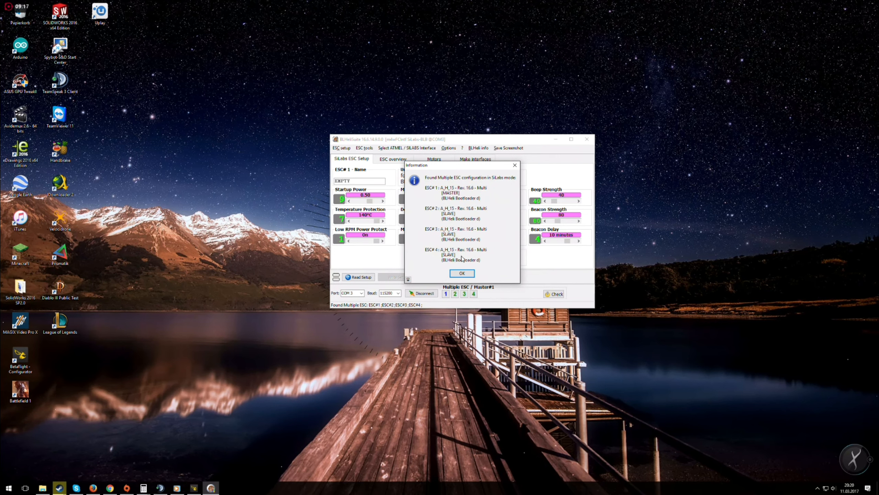
pyautogui.click(462, 273)
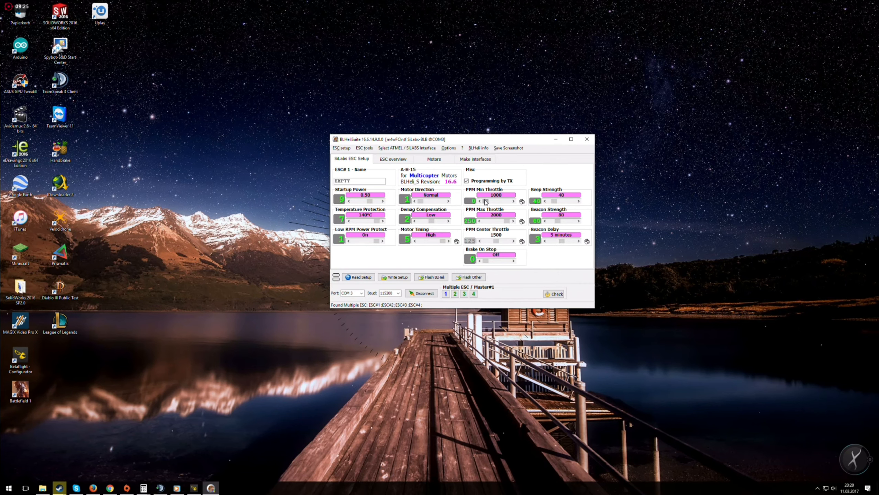
# Set PPM Max Throttle to 2000 and Motor Timing to Medium, then write the setup to the ESCs
pyautogui.moveTo(504, 222); pyautogui.dragTo(506, 222)
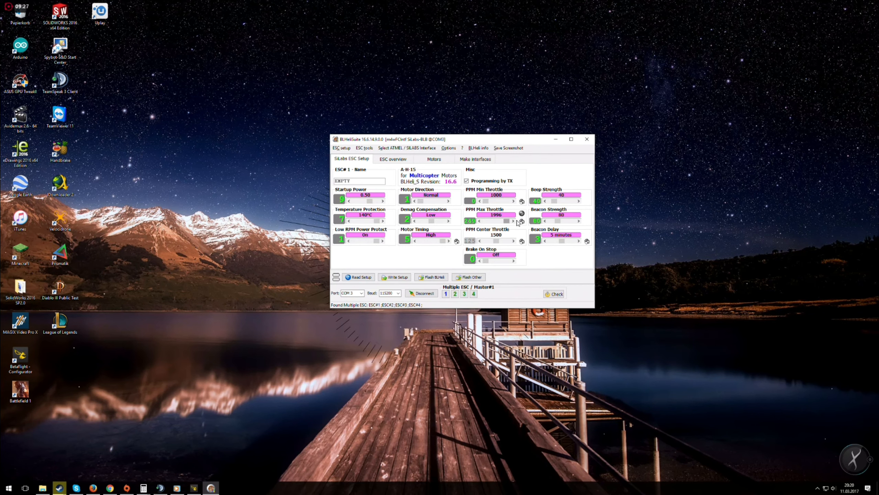
pyautogui.tripleClick(482, 222)
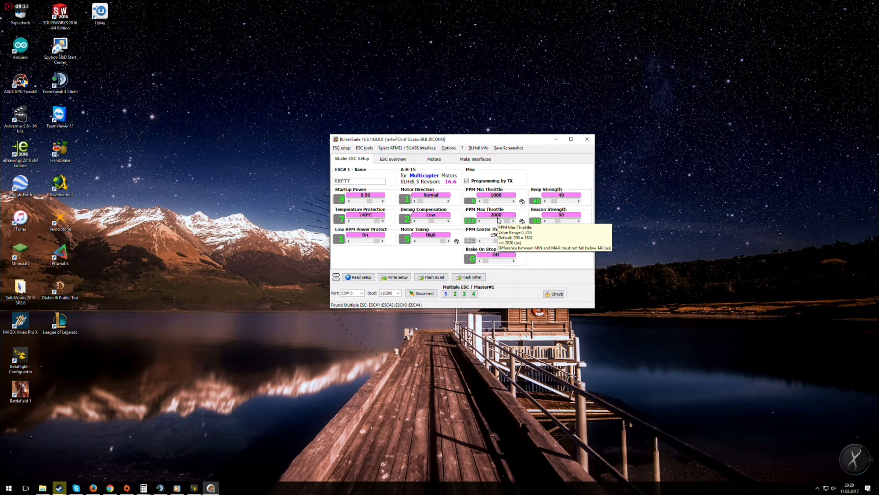
pyautogui.click(437, 241)
pyautogui.click(436, 242)
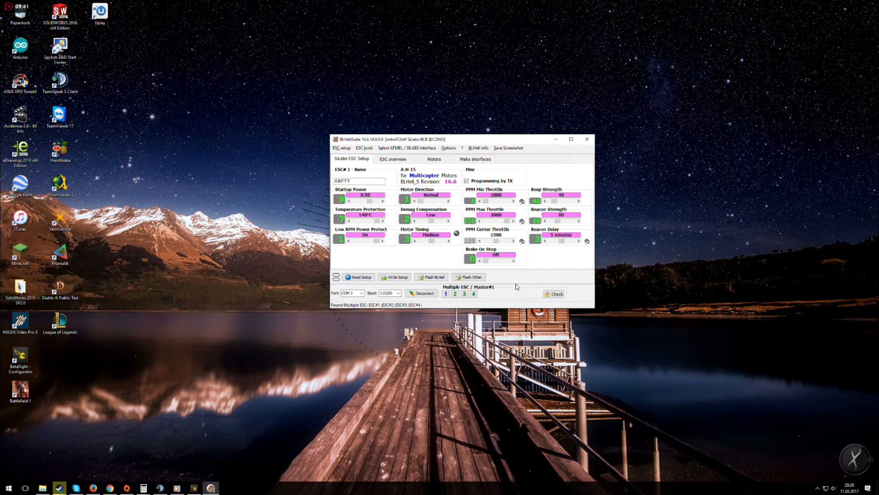
pyautogui.click(397, 277)
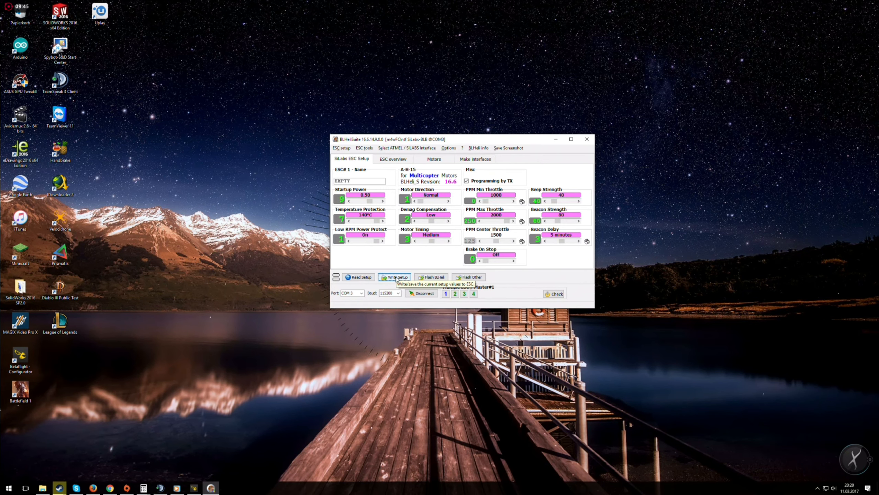
pyautogui.click(463, 254)
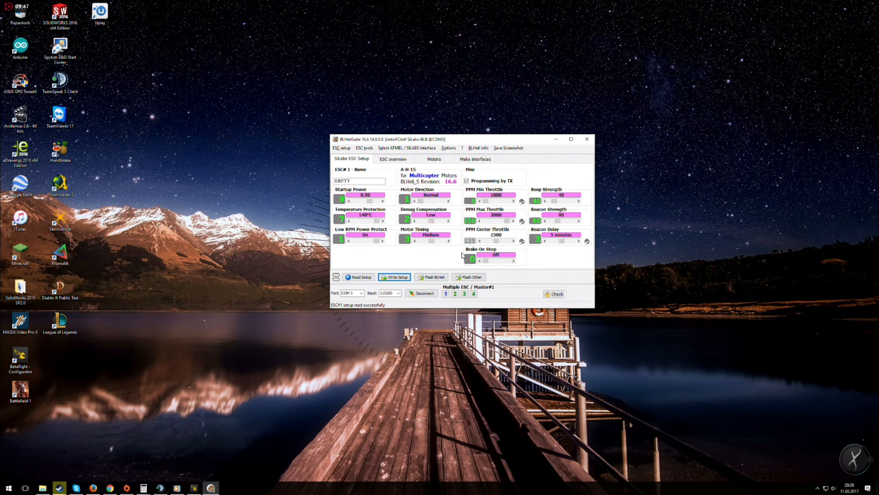
# Enable motor control, test all four motors together by raising the master throttle and returning it to 1000, then disable control
pyautogui.click(438, 160)
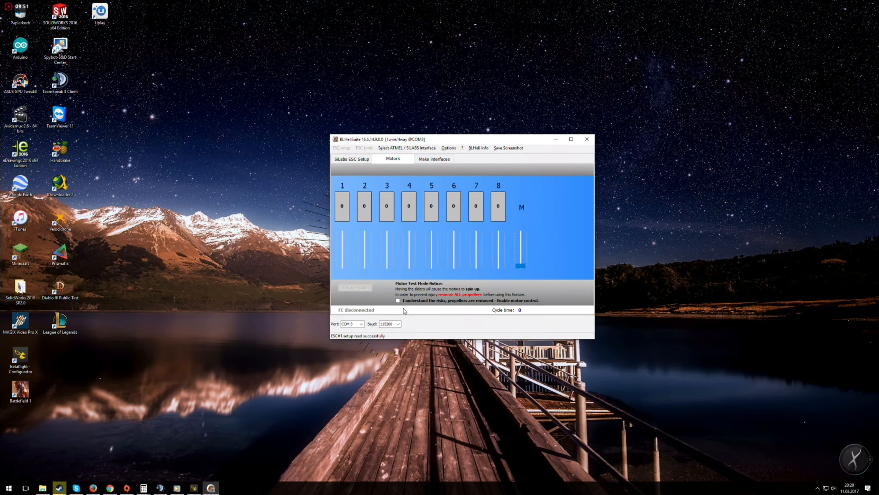
pyautogui.click(398, 300)
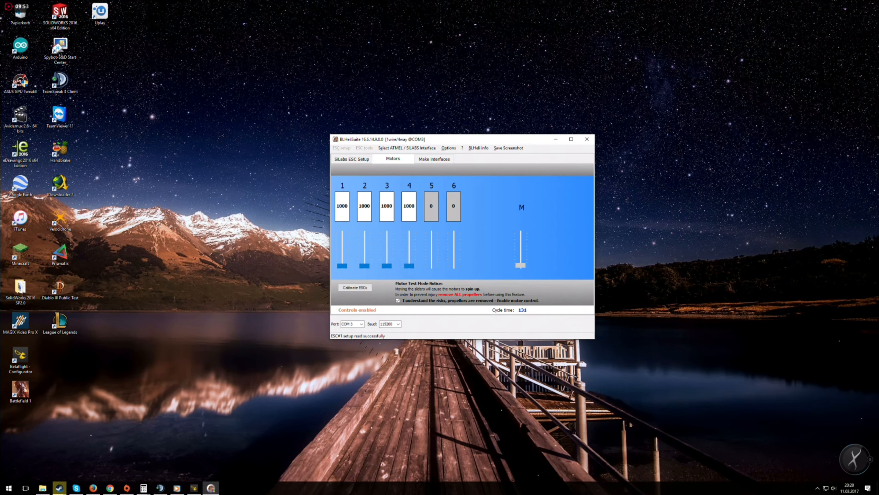
pyautogui.moveTo(520, 266); pyautogui.dragTo(520, 233)
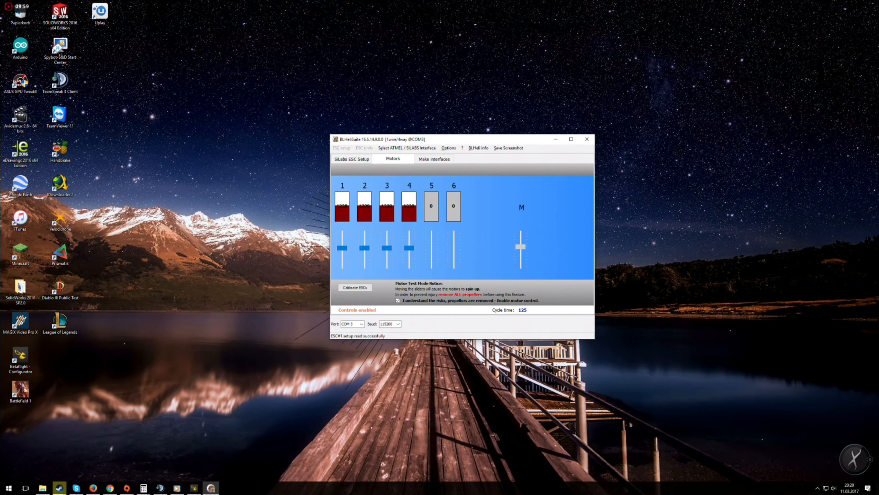
pyautogui.moveTo(521, 233); pyautogui.dragTo(520, 266)
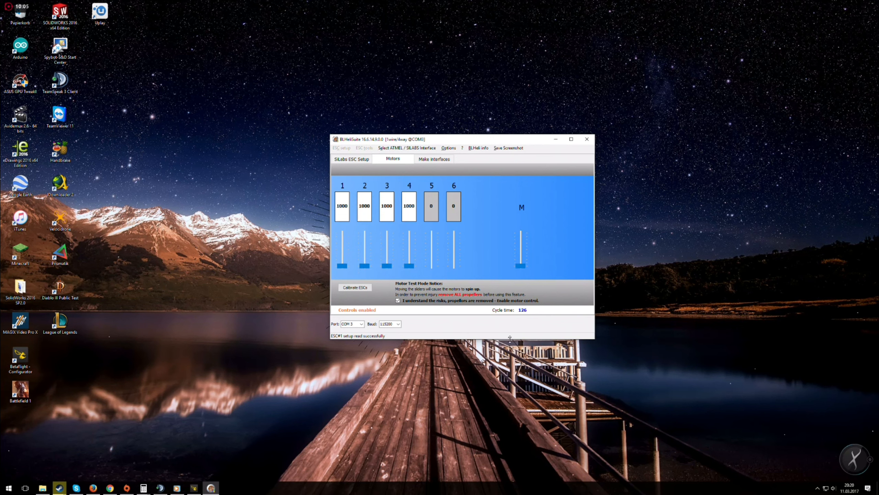
pyautogui.click(398, 301)
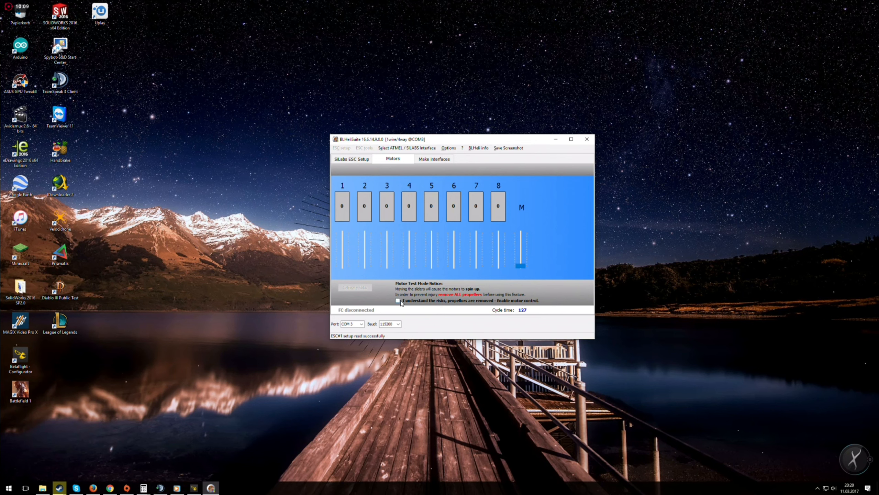
# Re-enable motor control and briefly run the motors individually, then disable control and return to the SiLabs ESC setup
pyautogui.press('space')
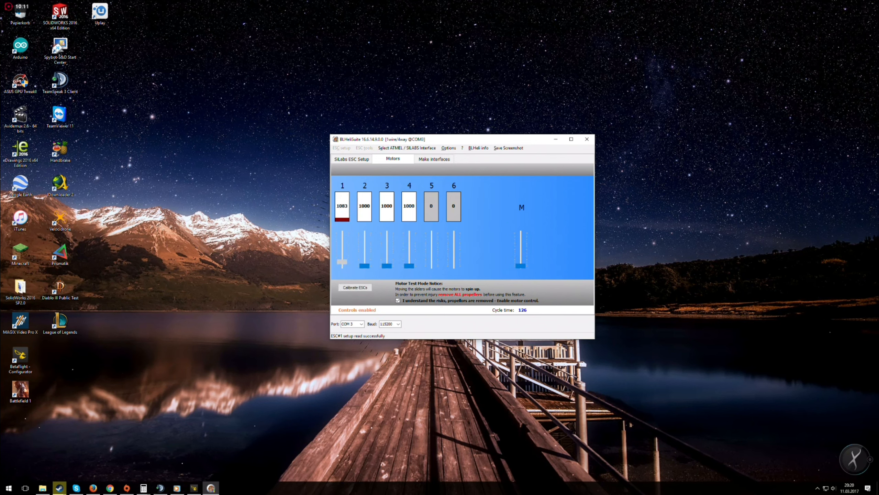
pyautogui.click(365, 266)
pyautogui.moveTo(386, 263); pyautogui.dragTo(387, 262)
pyautogui.click(397, 300)
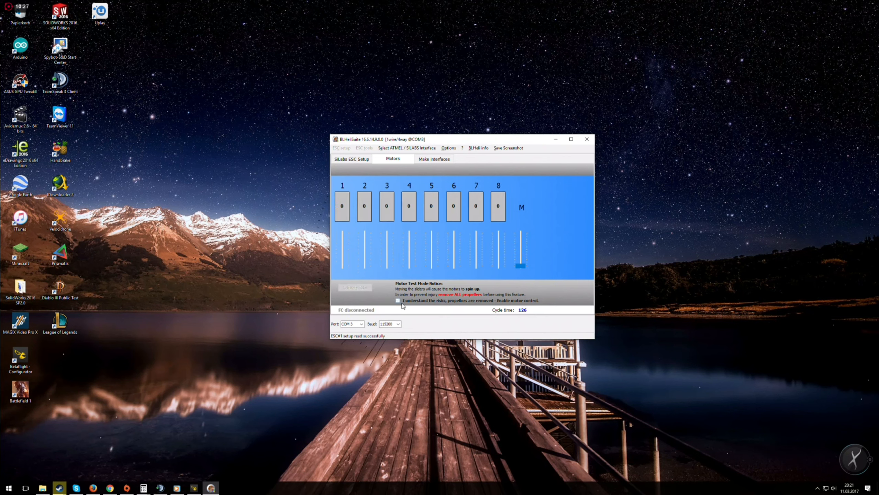
pyautogui.click(353, 159)
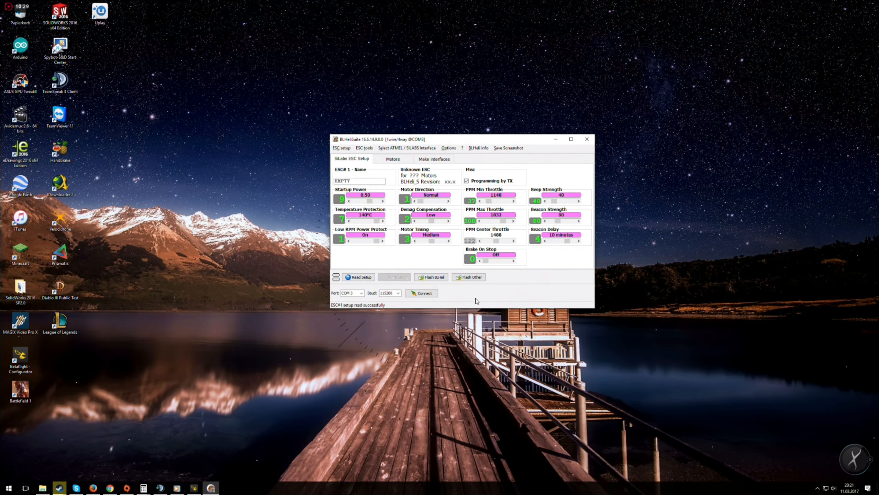
# Connect the ESC interface on COM 3 and disconnect it again, then switch to Betaflight Configurator and connect to the flight controller
pyautogui.click(424, 294)
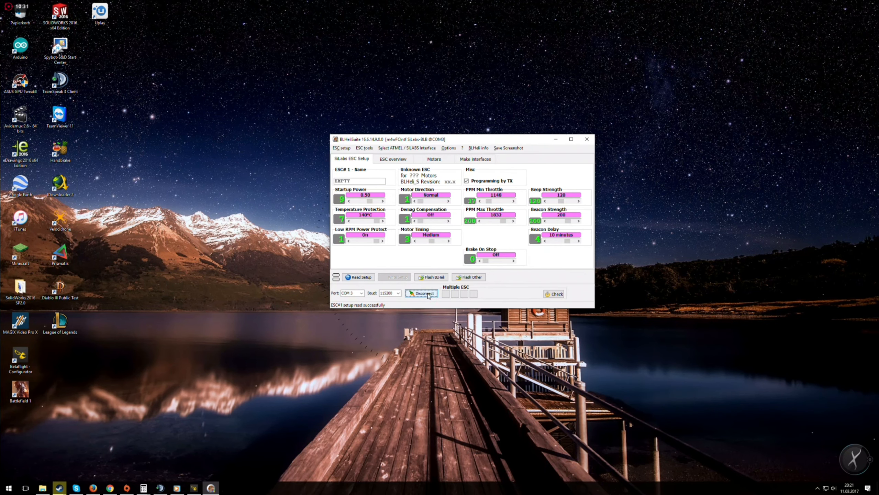
pyautogui.click(194, 488)
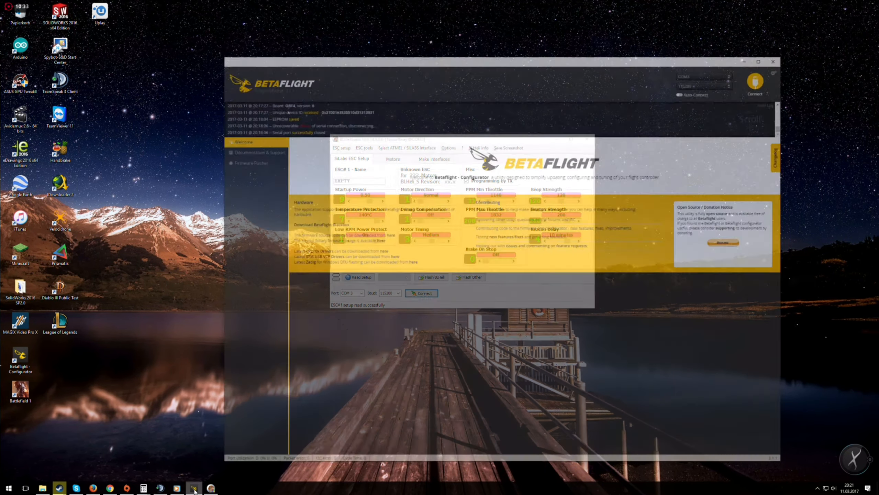
pyautogui.click(800, 42)
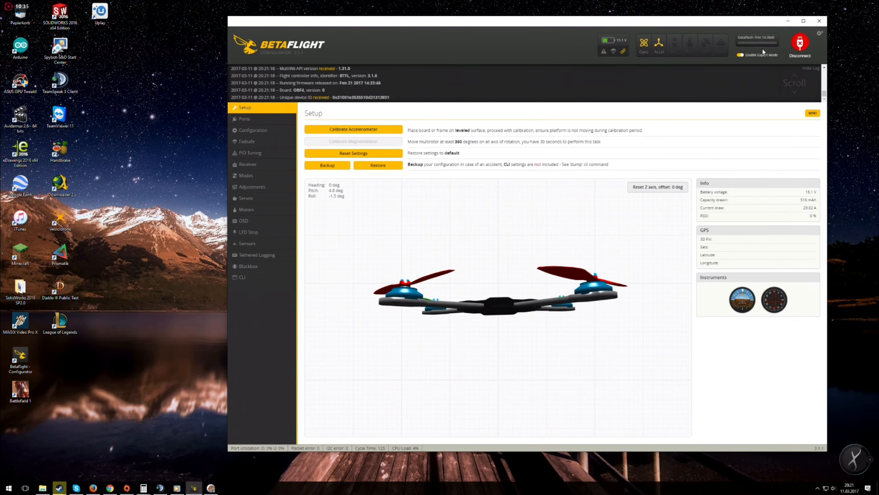
# Enable motor control, briefly raise the master throttle and return it to 1000, then disable control and disconnect the flight controller
pyautogui.click(272, 211)
pyautogui.click(572, 273)
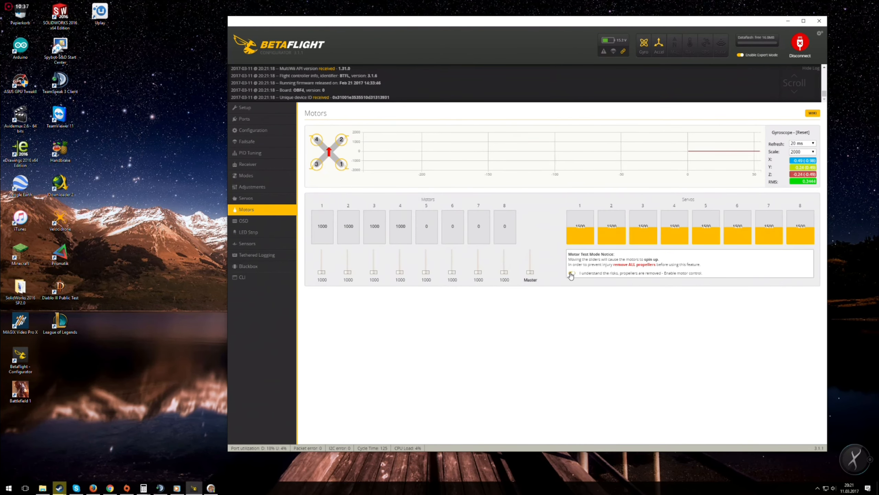
pyautogui.moveTo(530, 273); pyautogui.dragTo(530, 273)
pyautogui.click(571, 273)
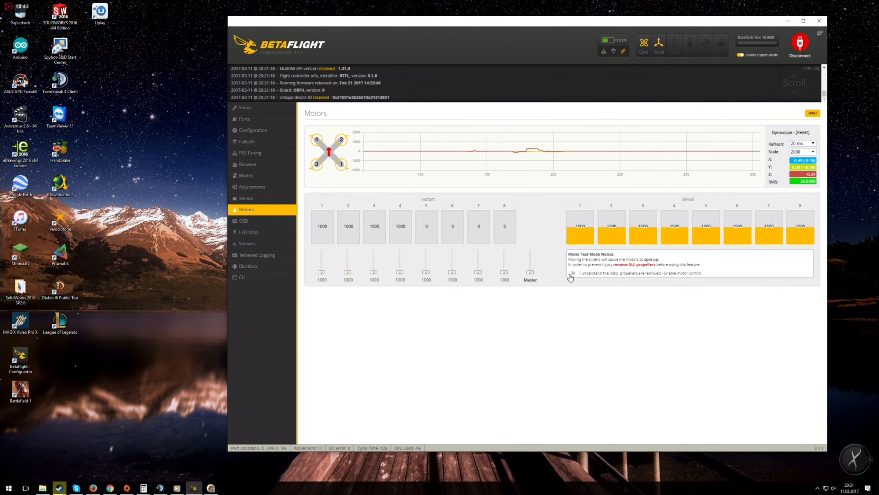
pyautogui.click(802, 45)
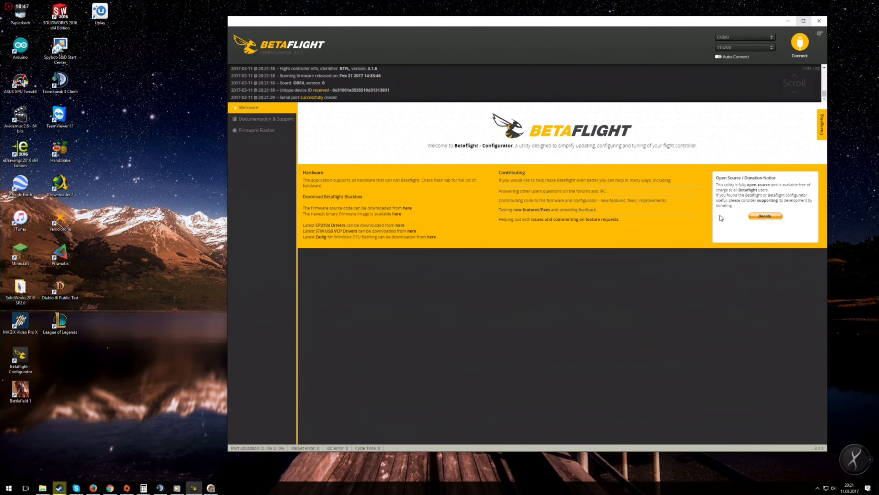